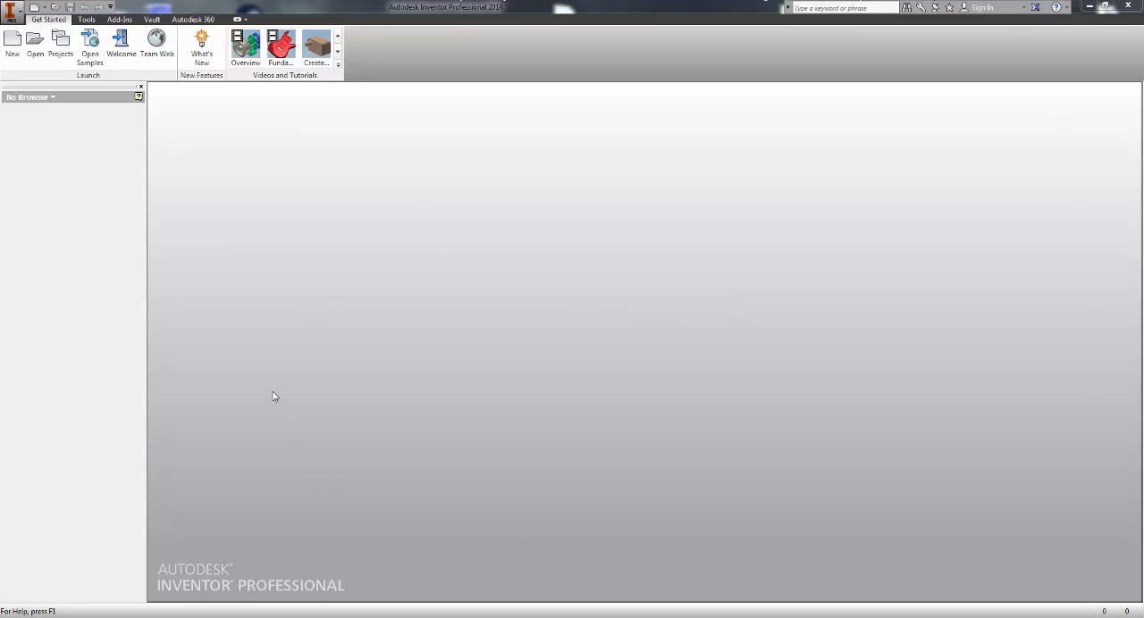
Start the Vault log-in and keep localhost as the server
{"action": "left_click", "coordinate": [152, 19]}
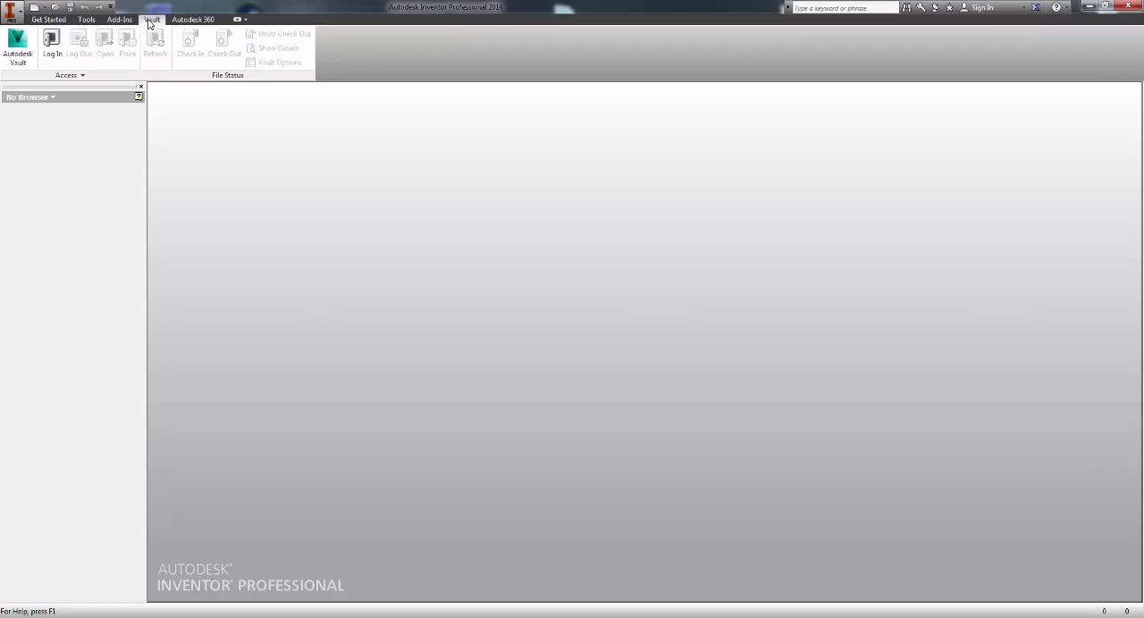
{"action": "left_click", "coordinate": [53, 45]}
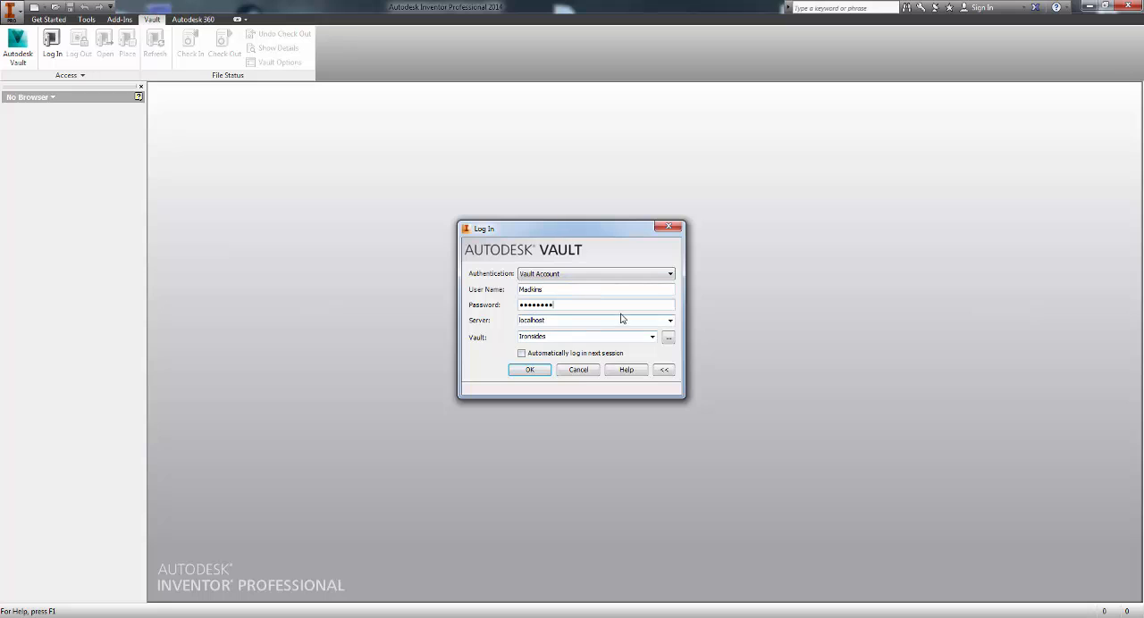
{"action": "left_click", "coordinate": [670, 321]}
{"action": "left_click", "coordinate": [625, 330]}
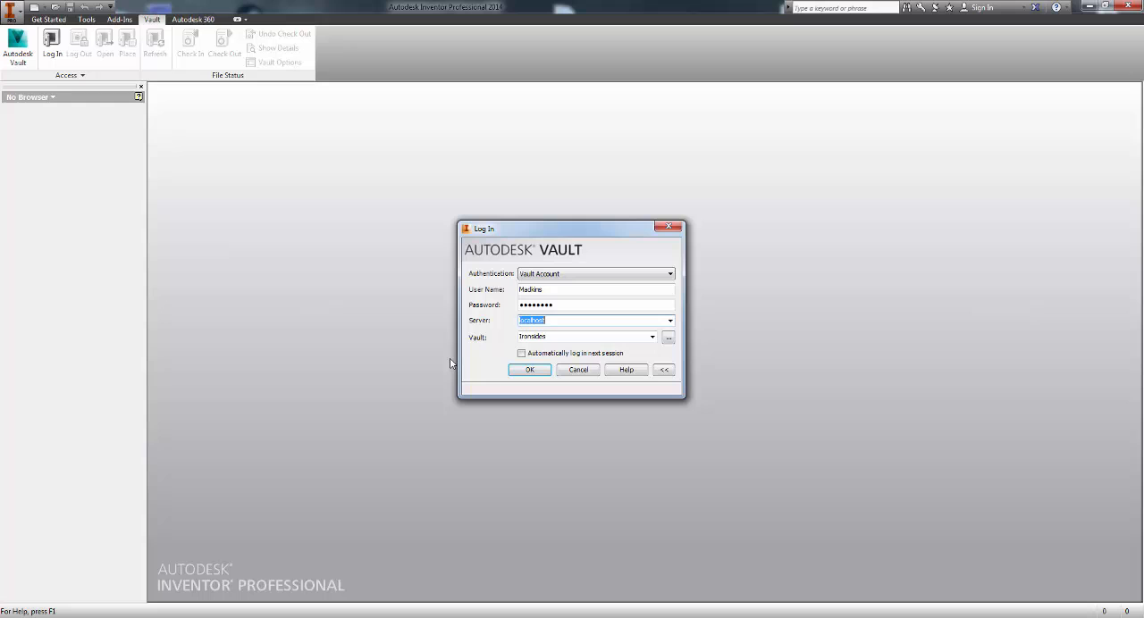
Log in to the Ironsides vault with automatic log-in enabled for next session
{"action": "left_click", "coordinate": [536, 337]}
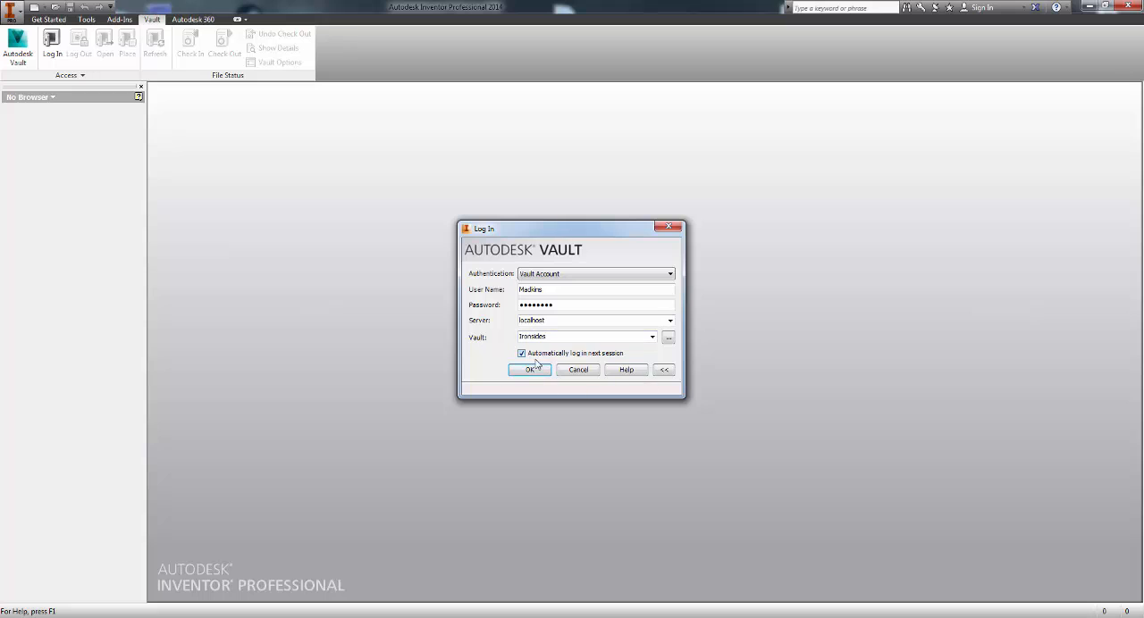
{"action": "left_click", "coordinate": [522, 353]}
{"action": "left_click", "coordinate": [528, 370]}
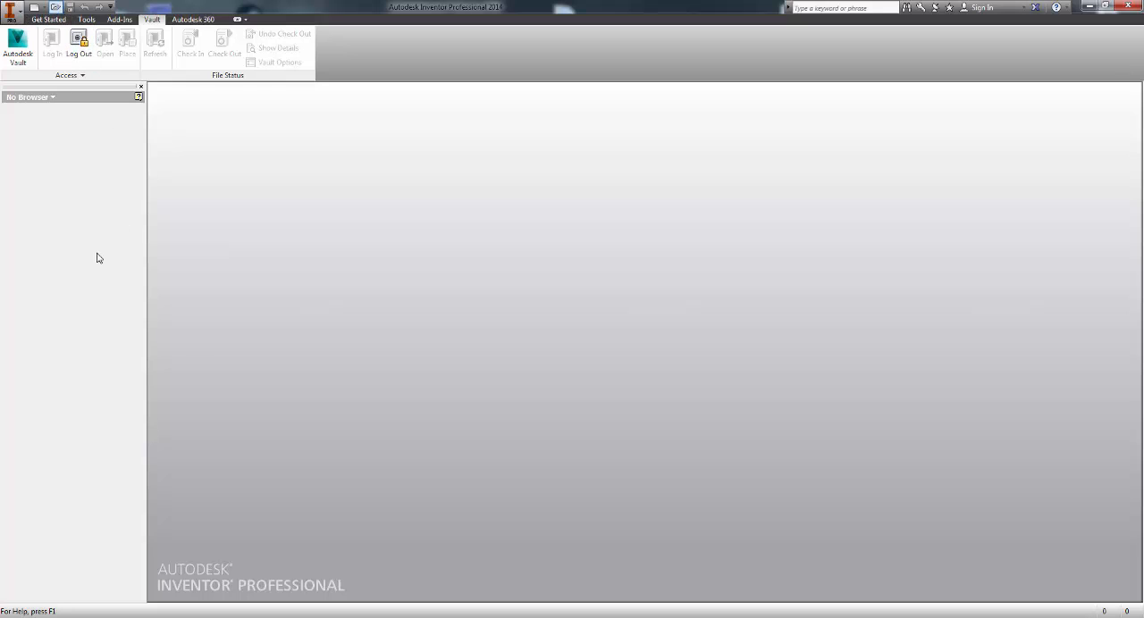
Open Assembly1.iam from the 1911 Disassembly folder
{"action": "key", "text": "ctrl+o"}
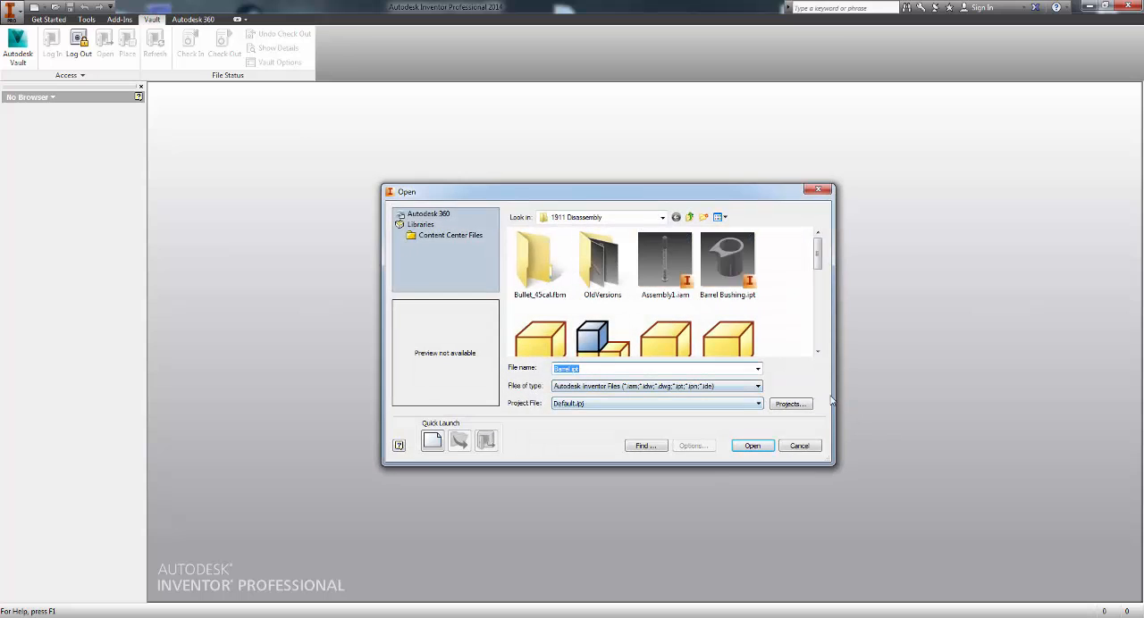
{"action": "mouse_move", "coordinate": [816, 249]}
{"action": "left_mouse_down"}
{"action": "mouse_move", "coordinate": [818, 317]}
{"action": "mouse_move", "coordinate": [818, 243]}
{"action": "left_mouse_up"}
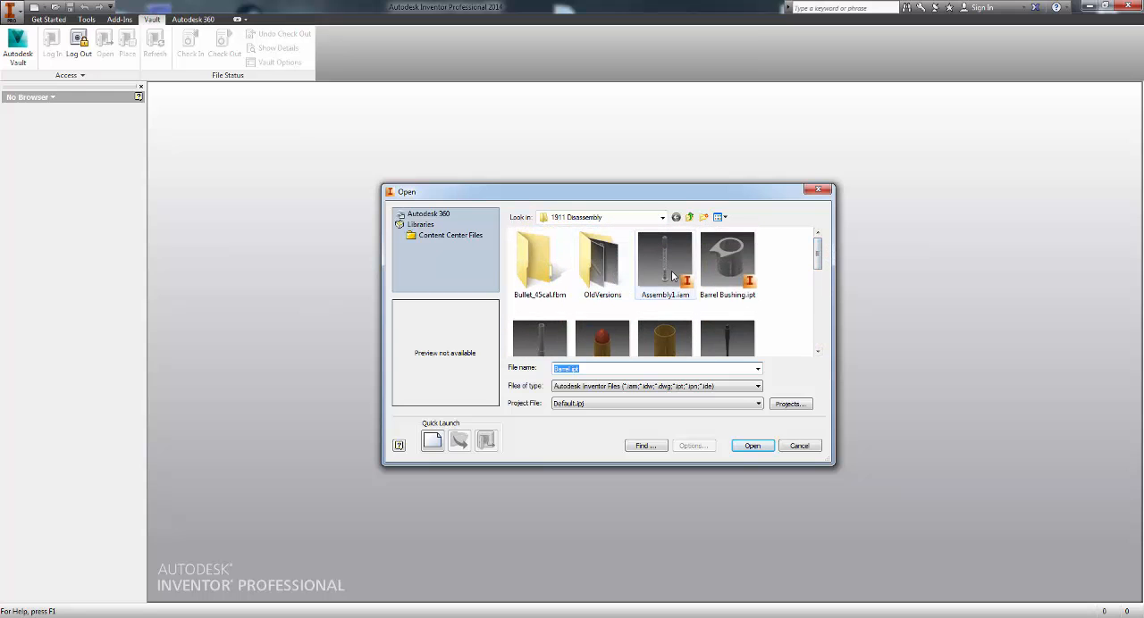
{"action": "left_click", "coordinate": [665, 268]}
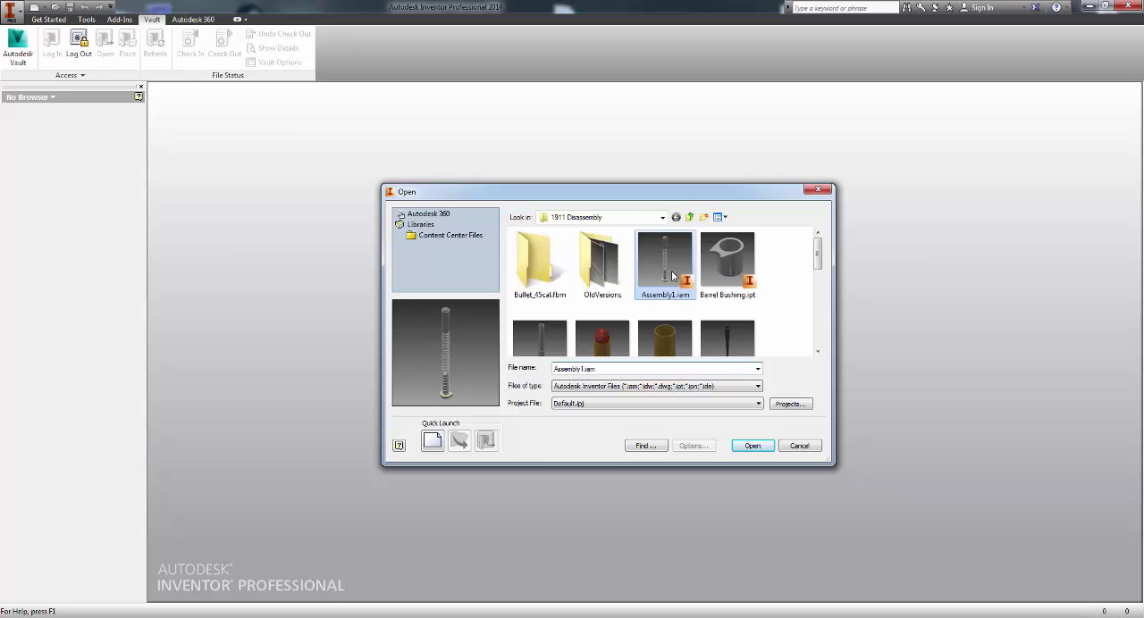
{"action": "left_click", "coordinate": [752, 446]}
{"action": "left_click", "coordinate": [752, 445]}
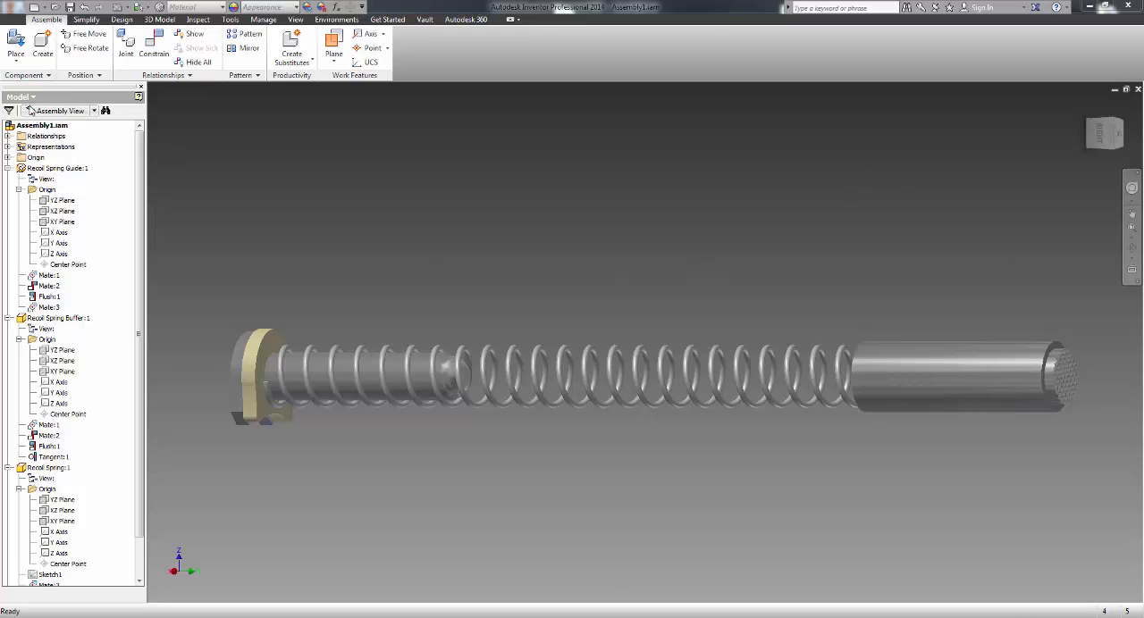
Check the browser view list and Vault ribbon, then show the application menu's Manage options
{"action": "left_click", "coordinate": [32, 97]}
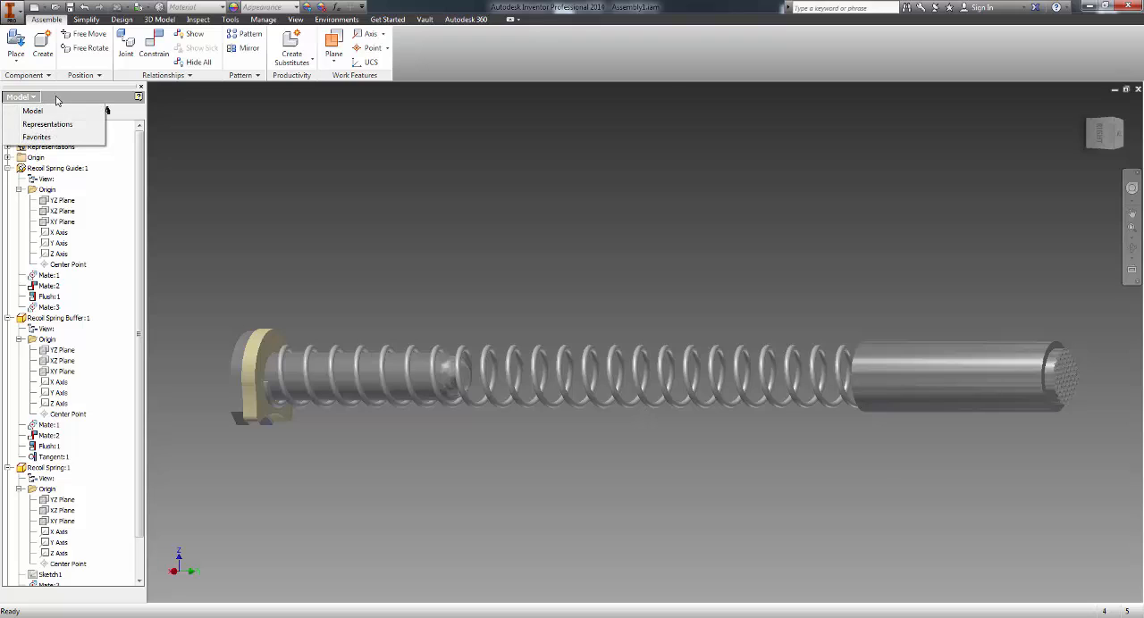
{"action": "left_click", "coordinate": [56, 100]}
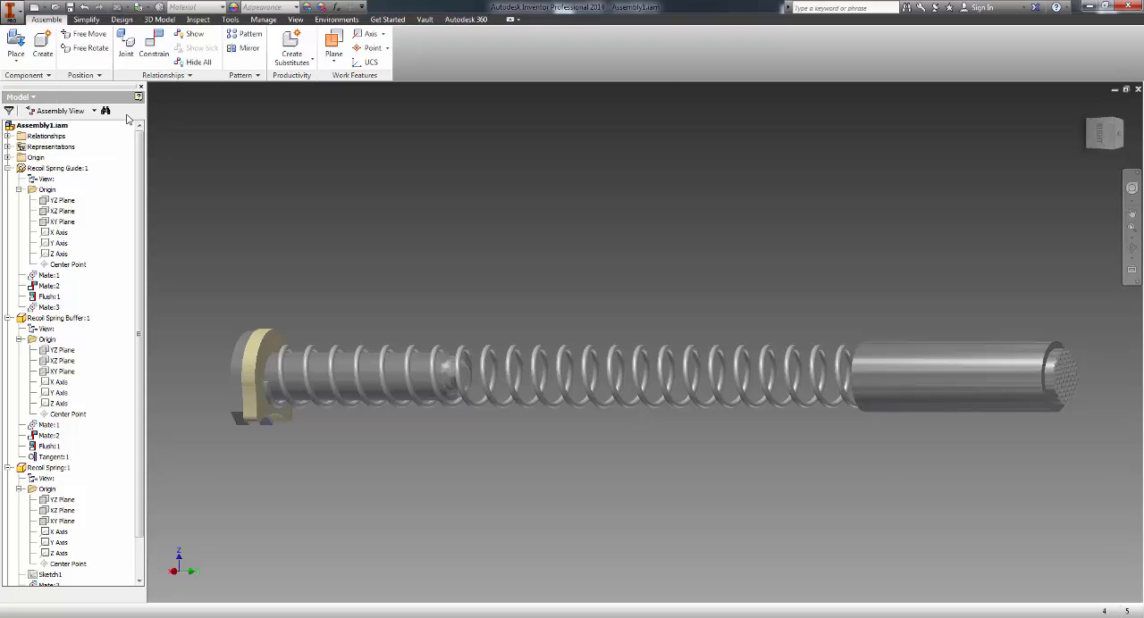
{"action": "left_click", "coordinate": [424, 20]}
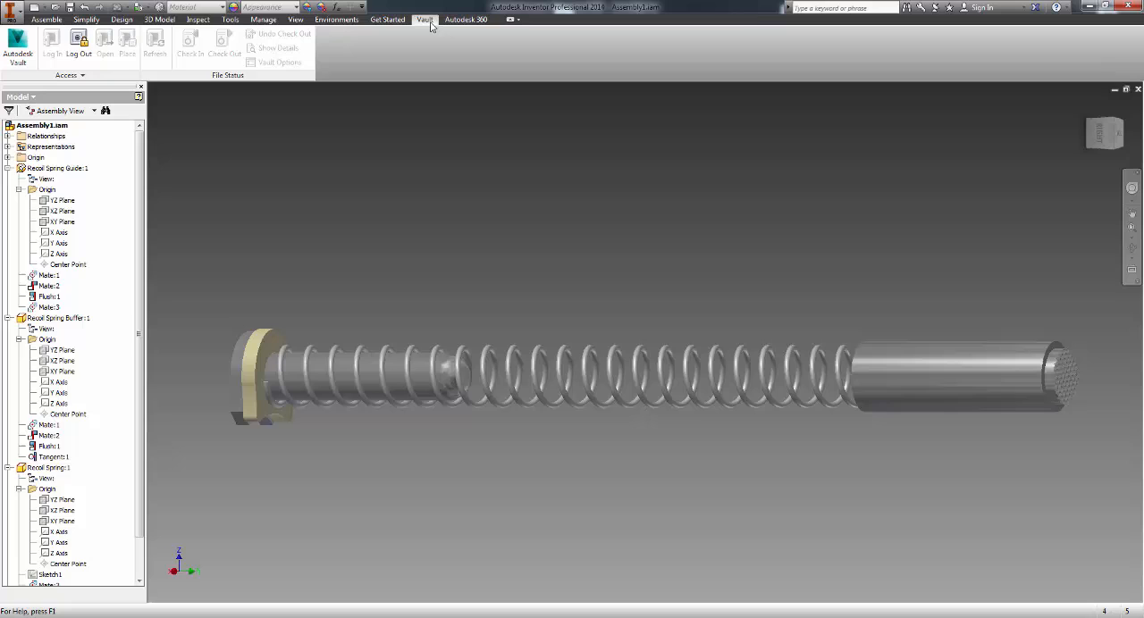
{"action": "left_click", "coordinate": [44, 7]}
{"action": "left_click", "coordinate": [49, 19]}
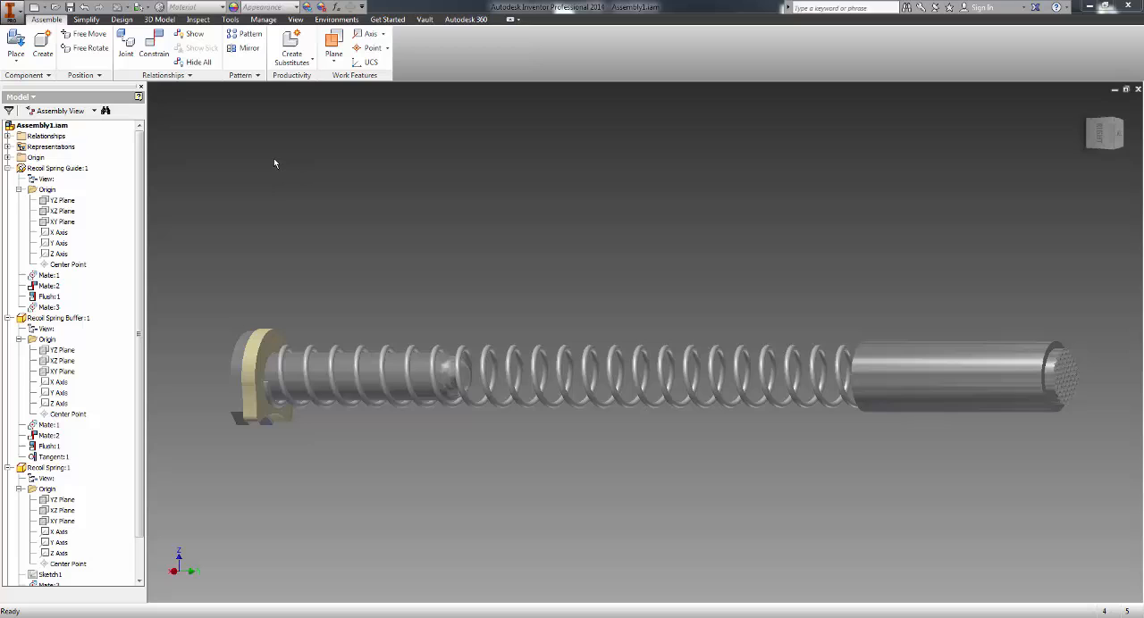
{"action": "left_click", "coordinate": [15, 18]}
{"action": "mouse_move", "coordinate": [42, 205]}
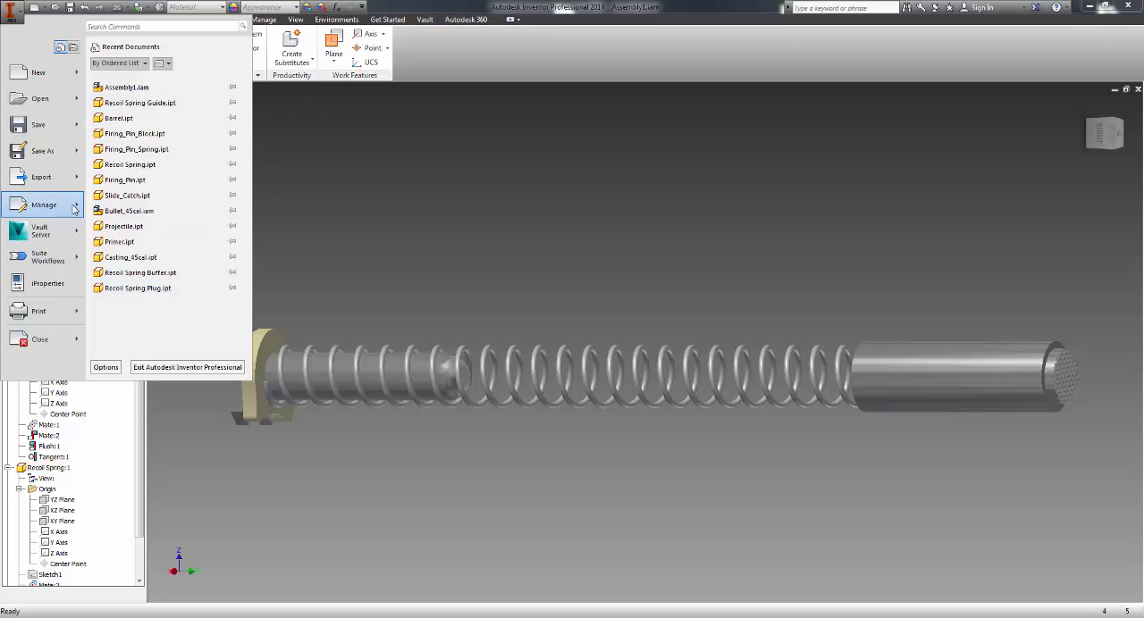
Review the Projects list, cancel the new project wizard and keep the Vault project active
{"action": "left_click", "coordinate": [150, 77]}
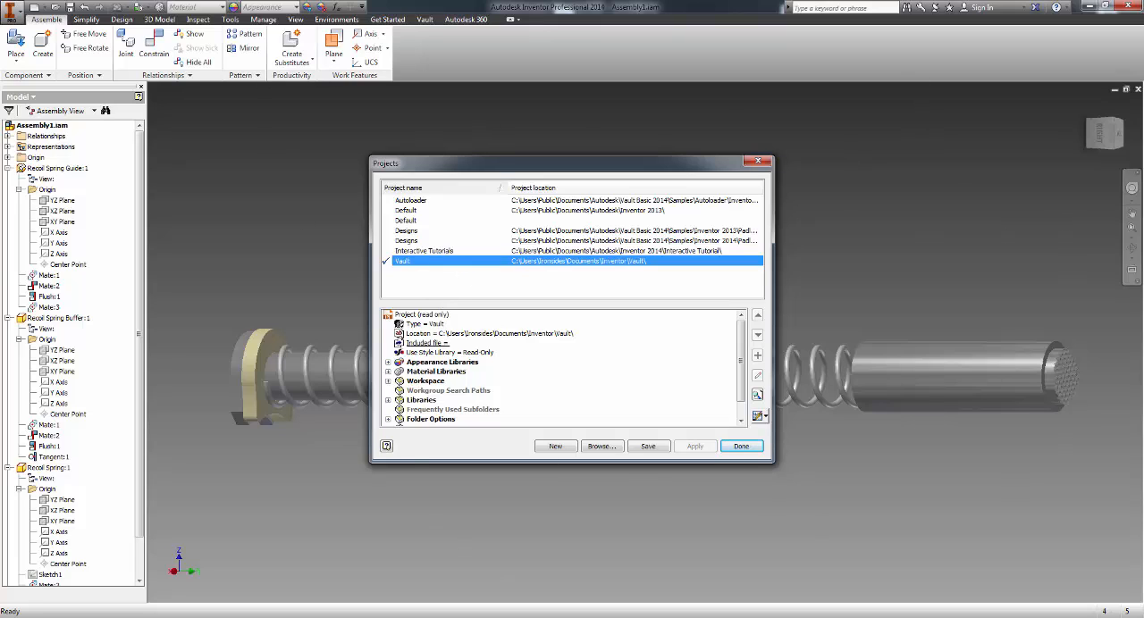
{"action": "right_click", "coordinate": [438, 284]}
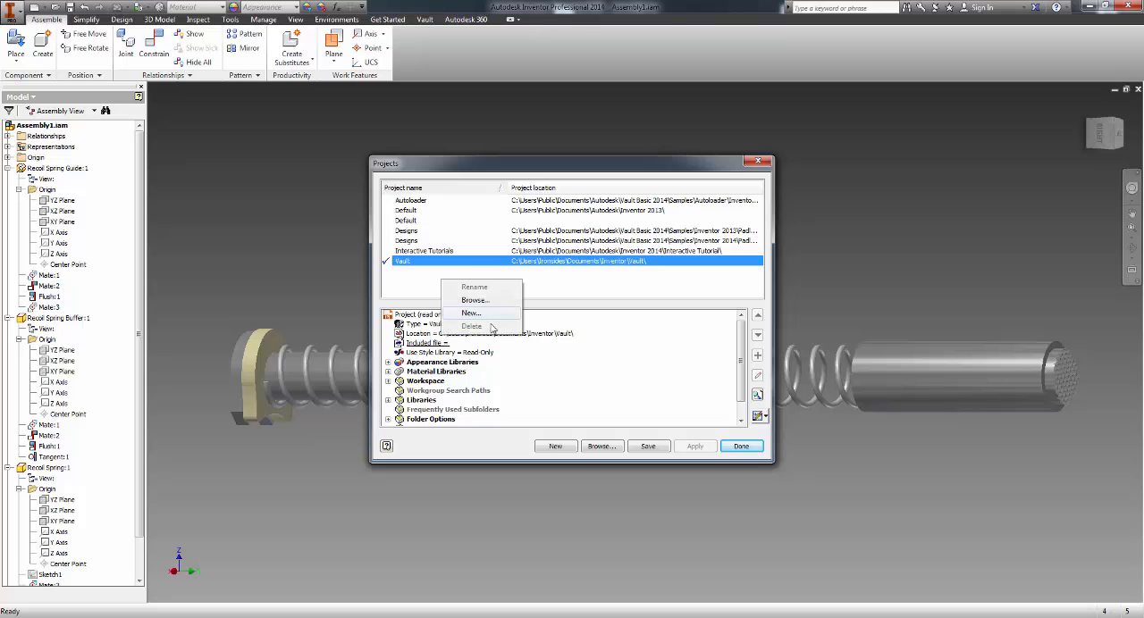
{"action": "left_click", "coordinate": [470, 313]}
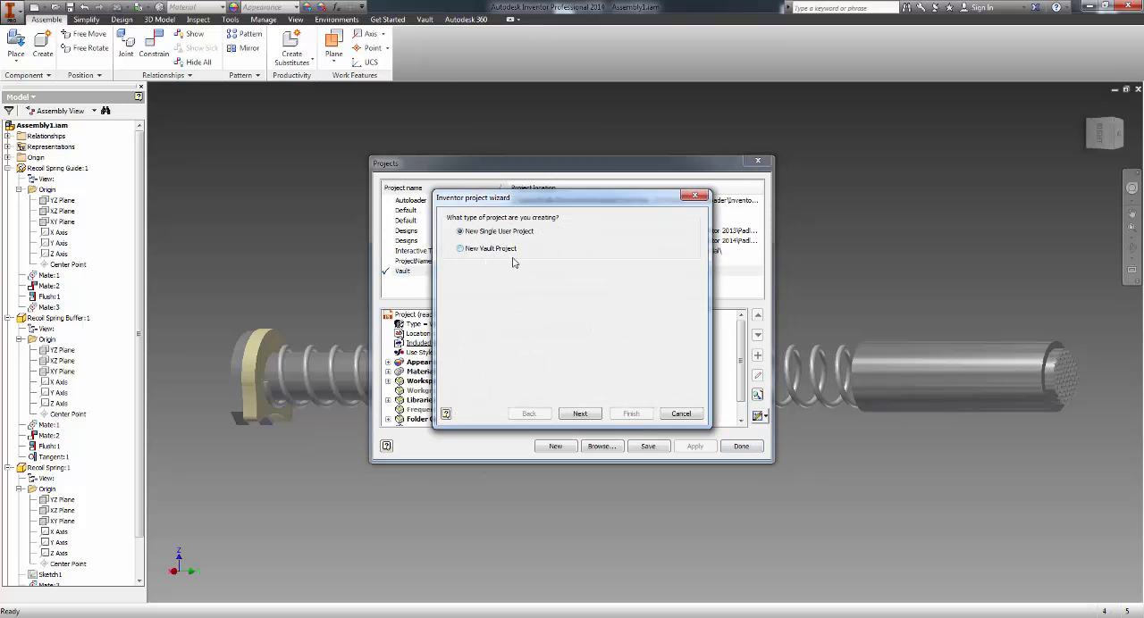
{"action": "left_click", "coordinate": [681, 413]}
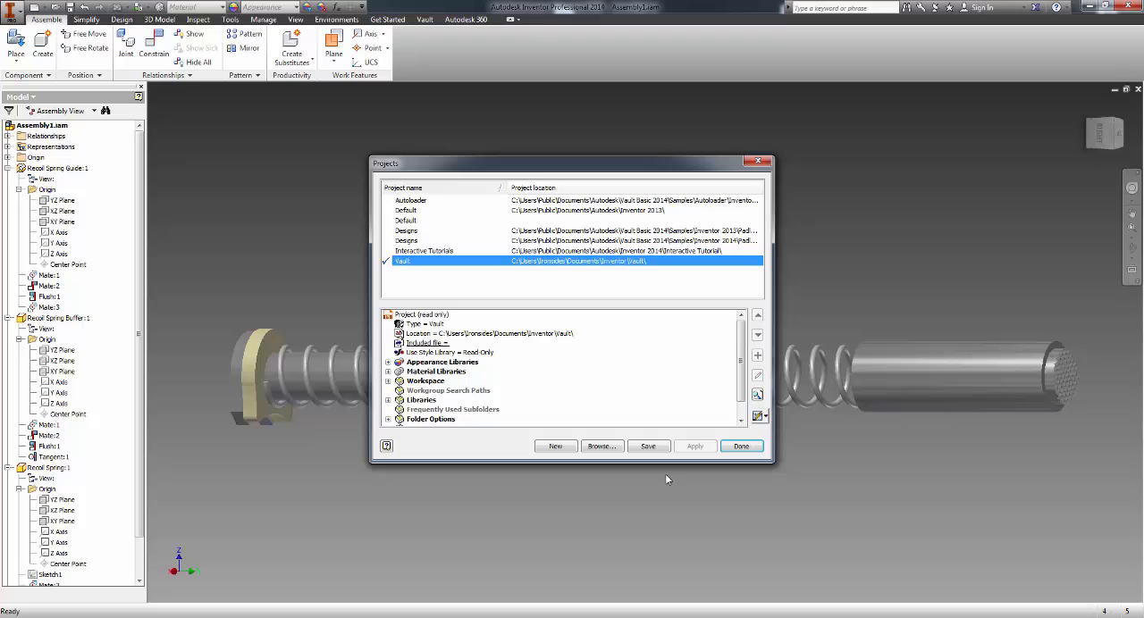
{"action": "left_click", "coordinate": [740, 447]}
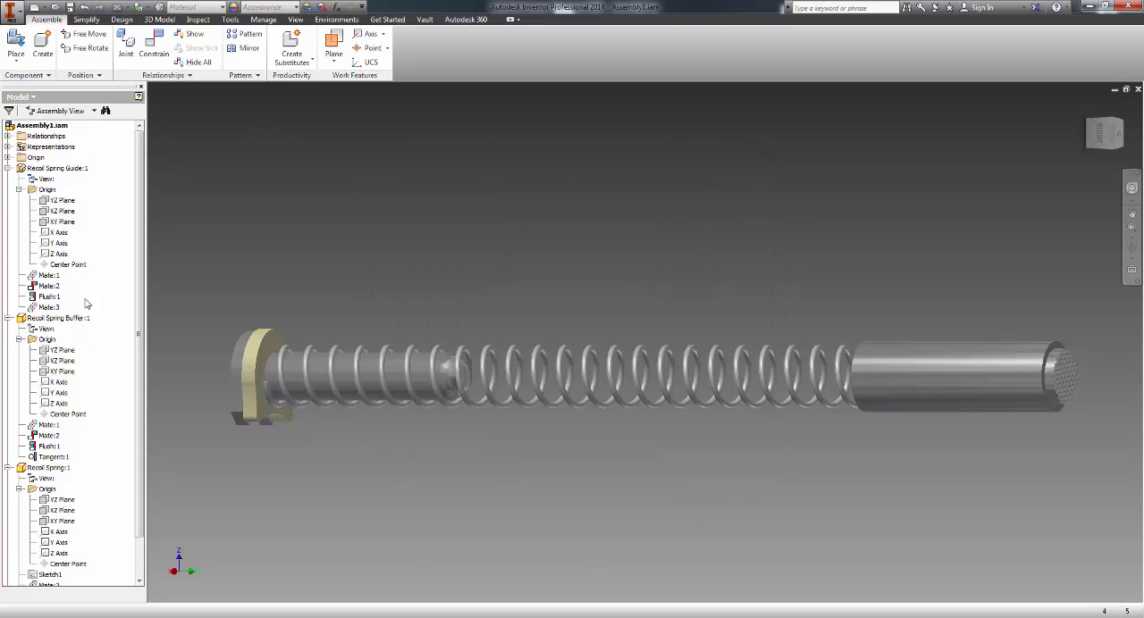
{"action": "left_click", "coordinate": [32, 96]}
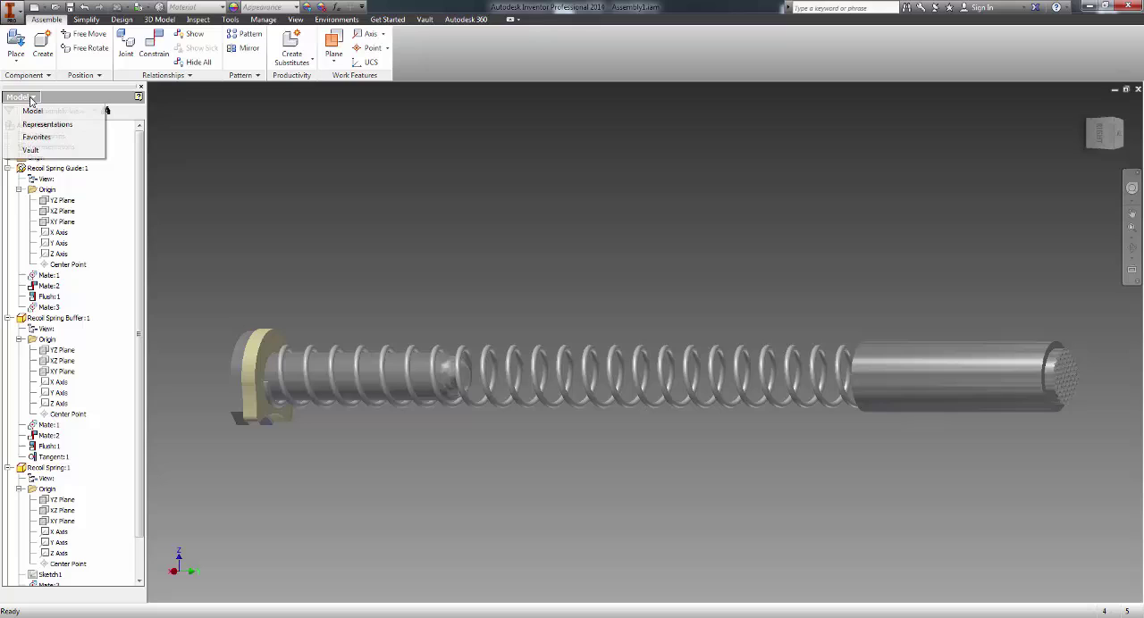
Switch the model browser to the Vault view and select Assembly1.iam
{"action": "left_click", "coordinate": [33, 149]}
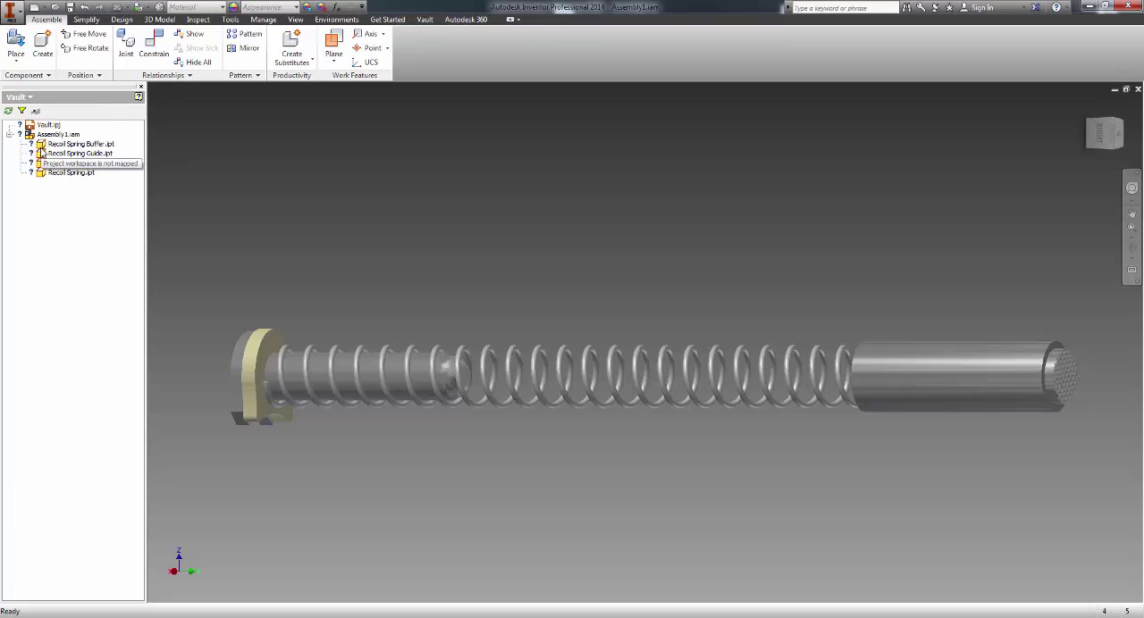
{"action": "left_click", "coordinate": [27, 97]}
{"action": "left_click", "coordinate": [33, 149]}
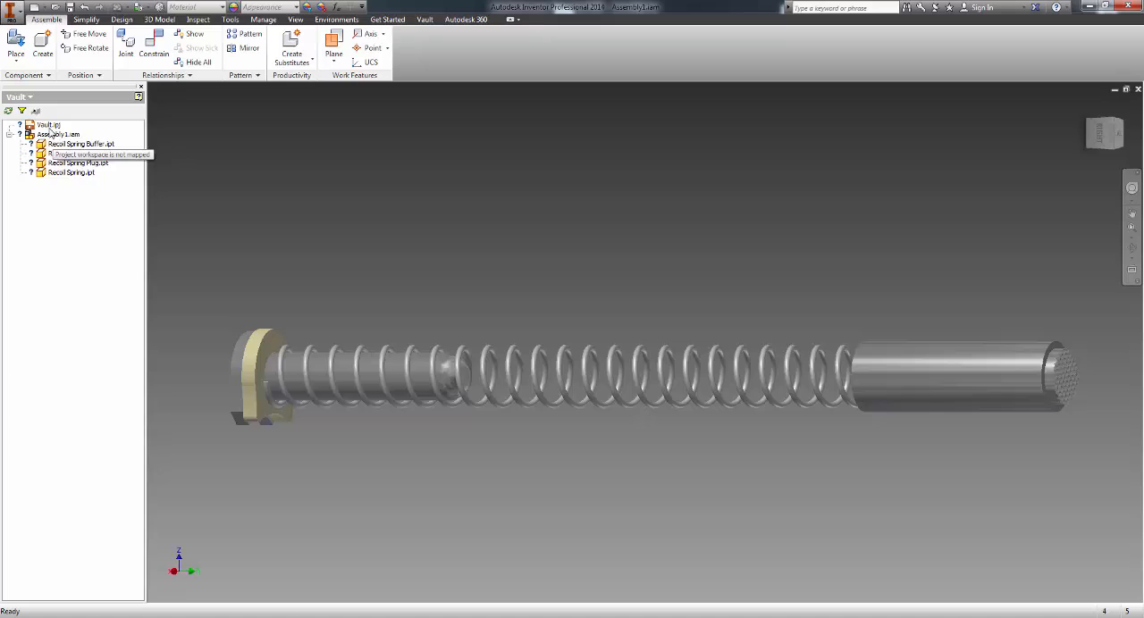
{"action": "left_click", "coordinate": [427, 20]}
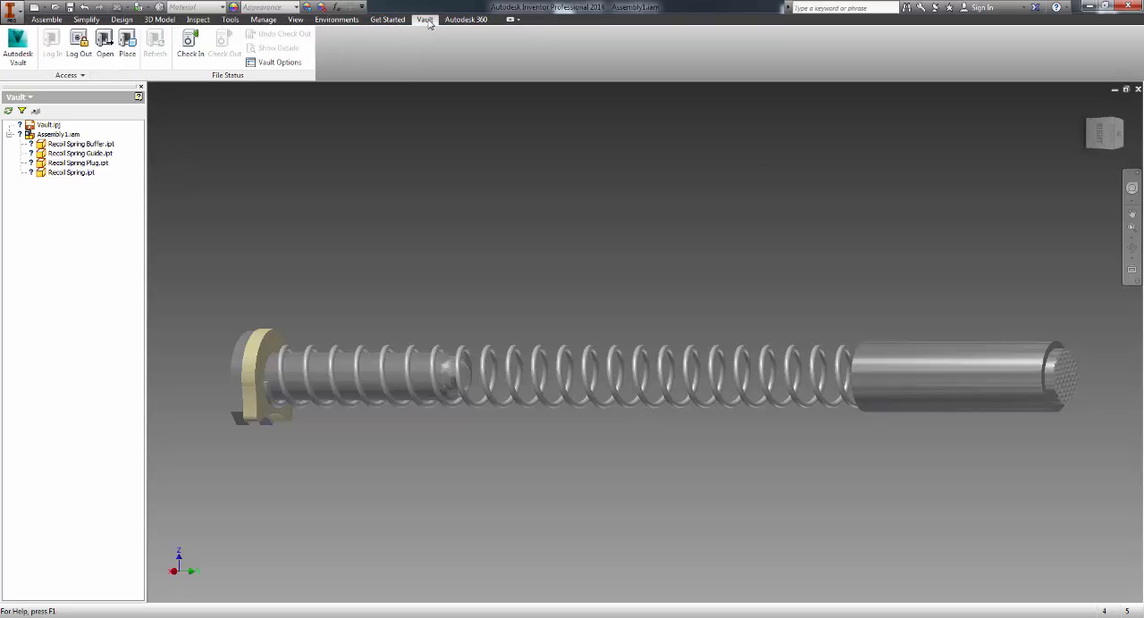
{"action": "left_click", "coordinate": [47, 20]}
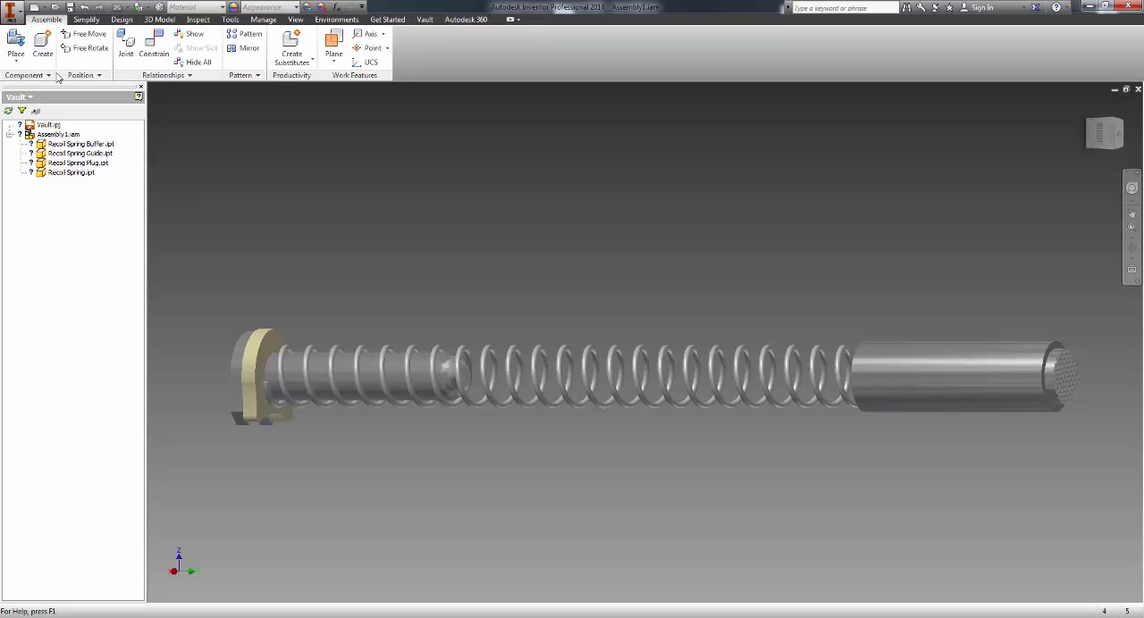
Attempt check-in of Assembly1.iam, dismiss the outside-search-paths error and close the assembly
{"action": "right_click", "coordinate": [57, 134]}
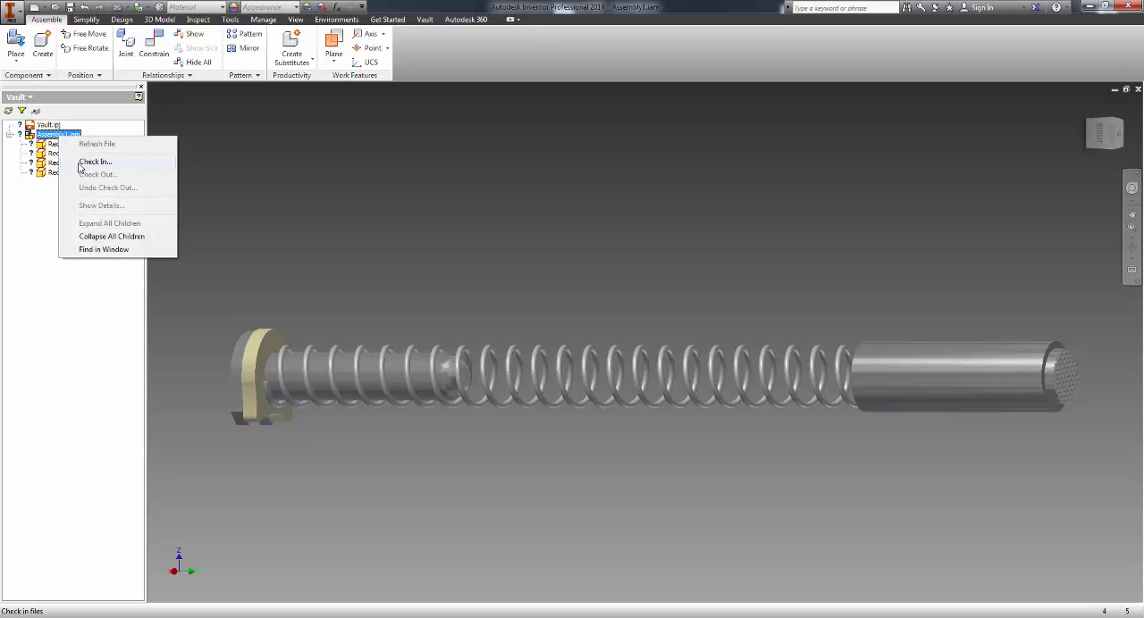
{"action": "left_click", "coordinate": [94, 161]}
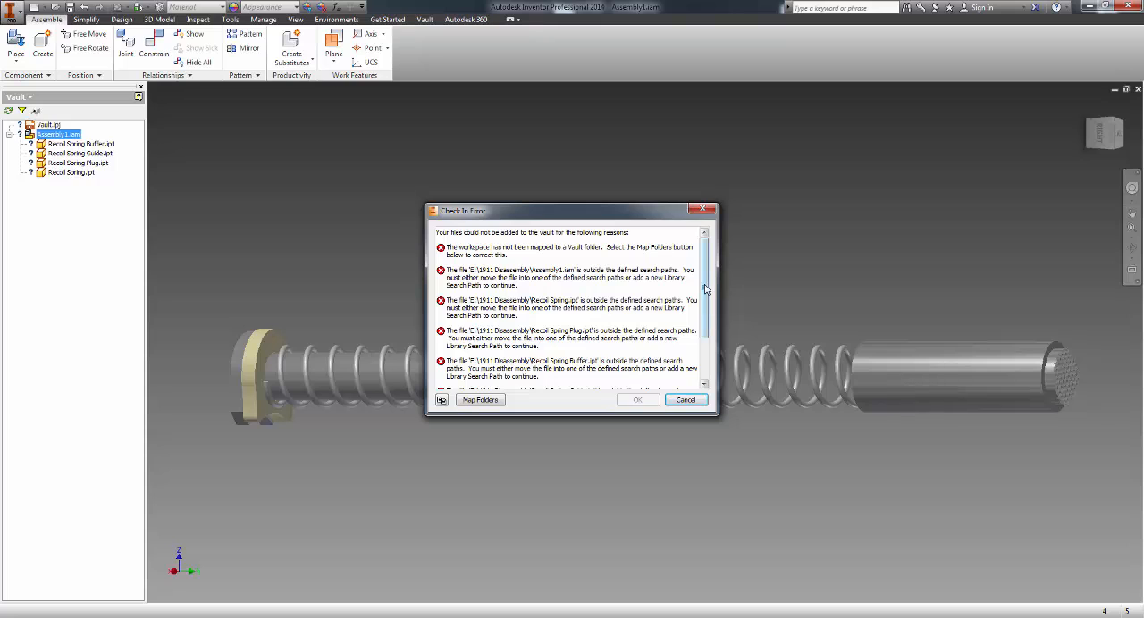
{"action": "left_click_drag", "start_coordinate": [704, 290], "coordinate": [704, 268]}
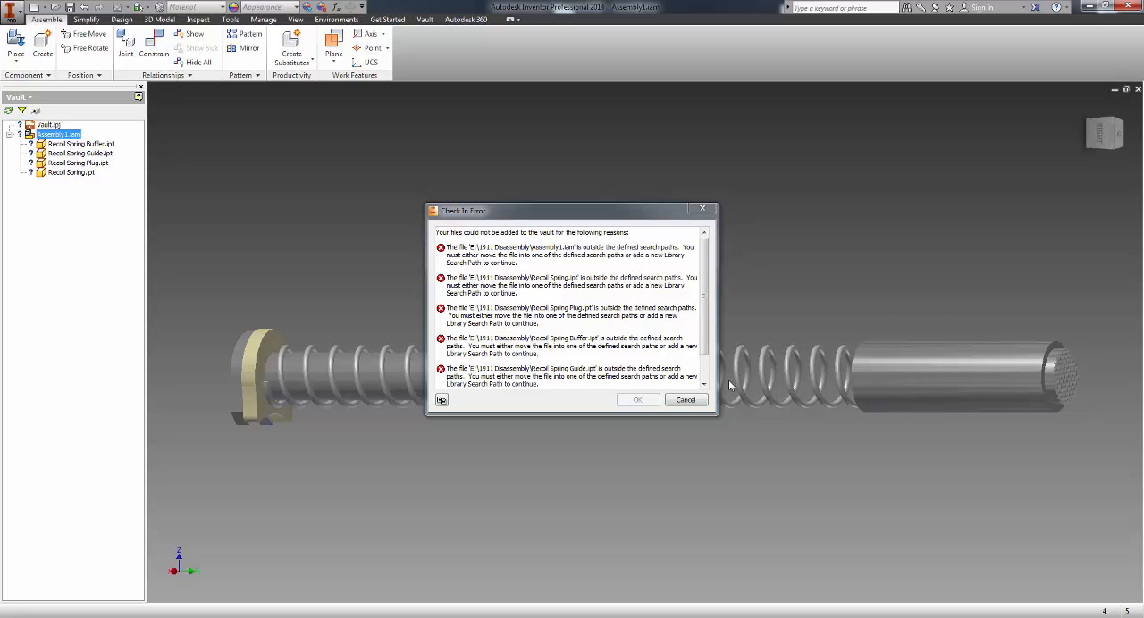
{"action": "left_click", "coordinate": [685, 400]}
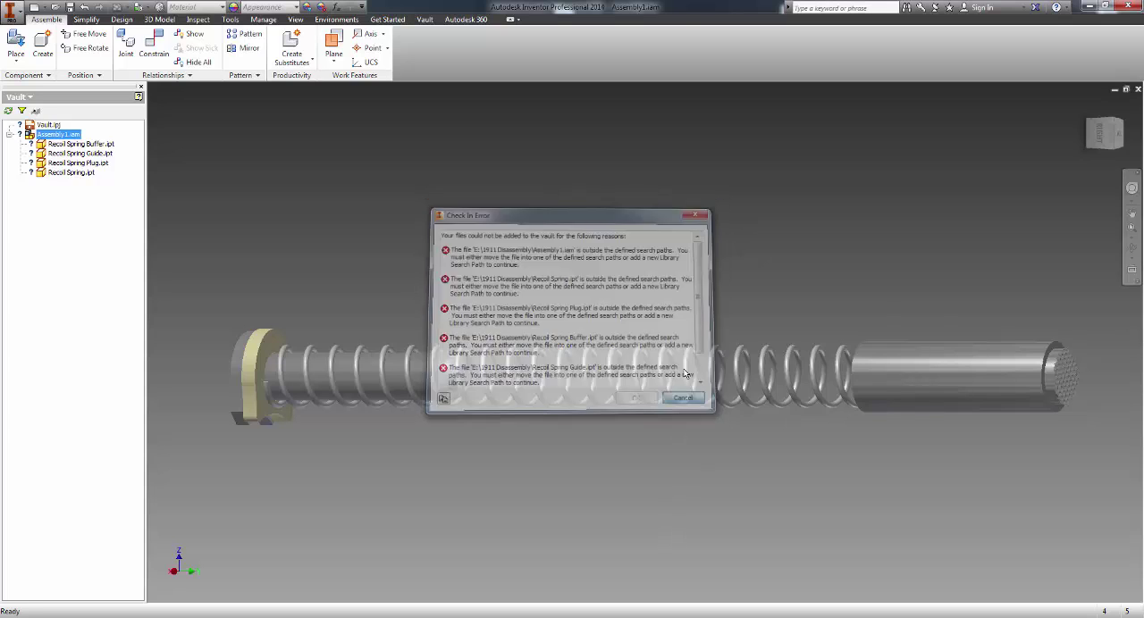
{"action": "left_click", "coordinate": [1136, 90]}
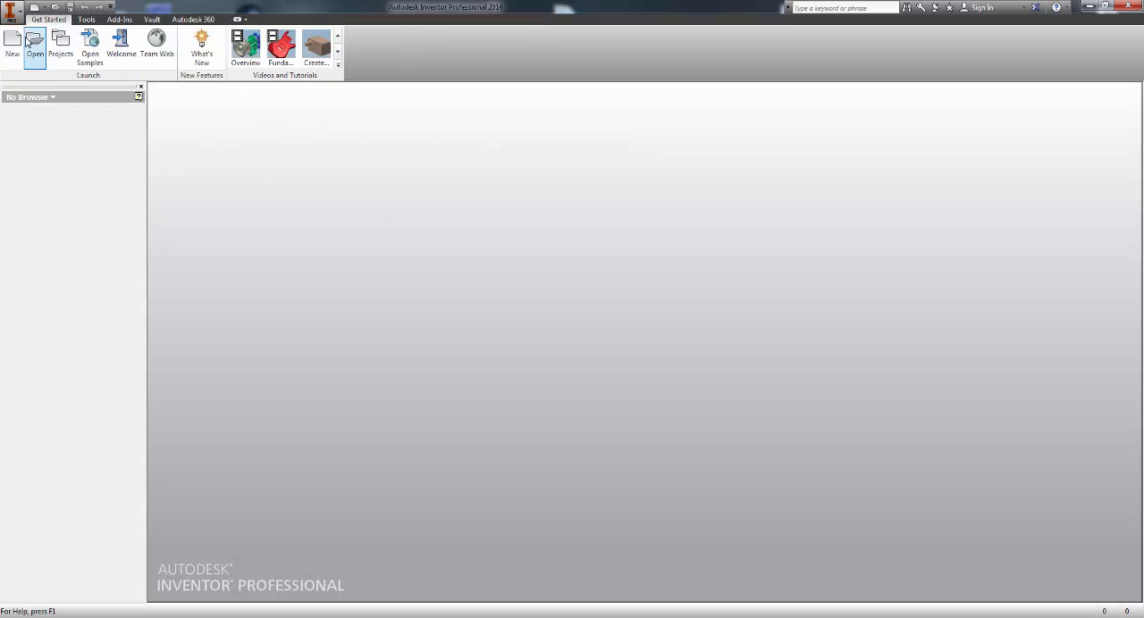
Reopen Assembly1.iam from My Documents > Inventor > Vault > 1911 Disassembly
{"action": "left_click", "coordinate": [36, 43]}
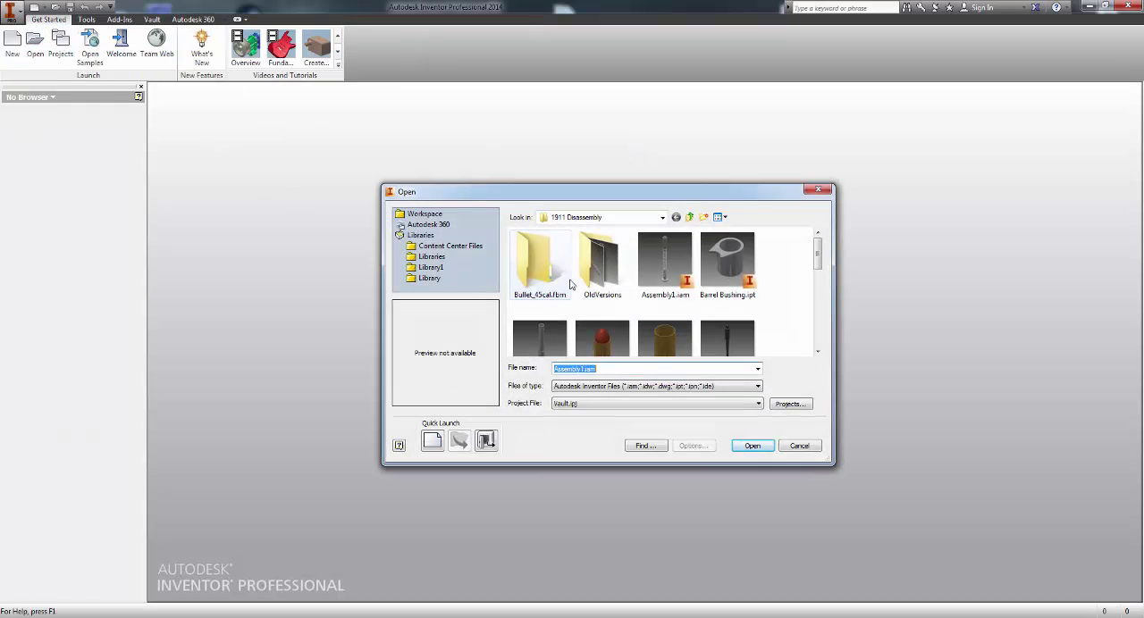
{"action": "left_click", "coordinate": [661, 217]}
{"action": "scroll", "coordinate": [626, 393], "scroll_direction": "up", "scroll_amount": 4}
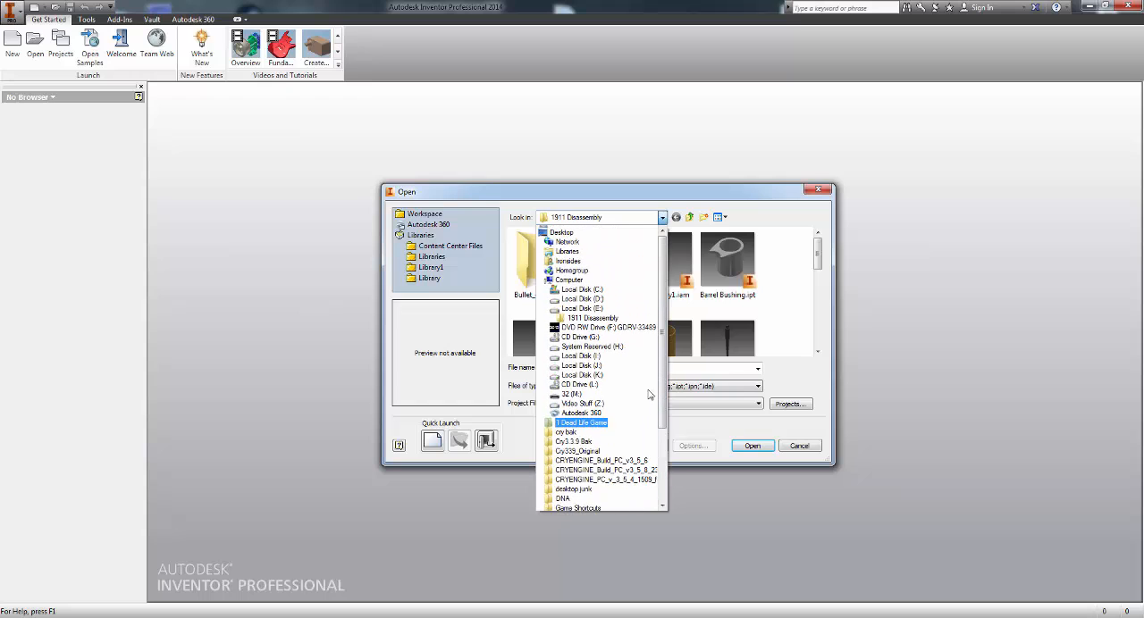
{"action": "scroll", "coordinate": [649, 393], "scroll_direction": "up", "scroll_amount": 1}
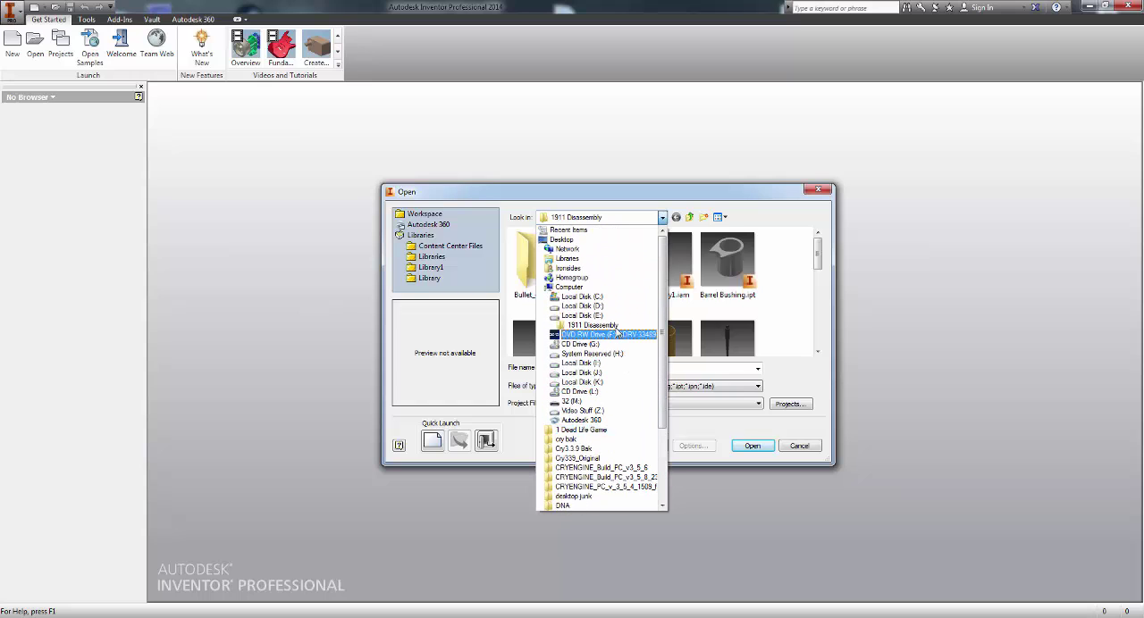
{"action": "left_click", "coordinate": [568, 268]}
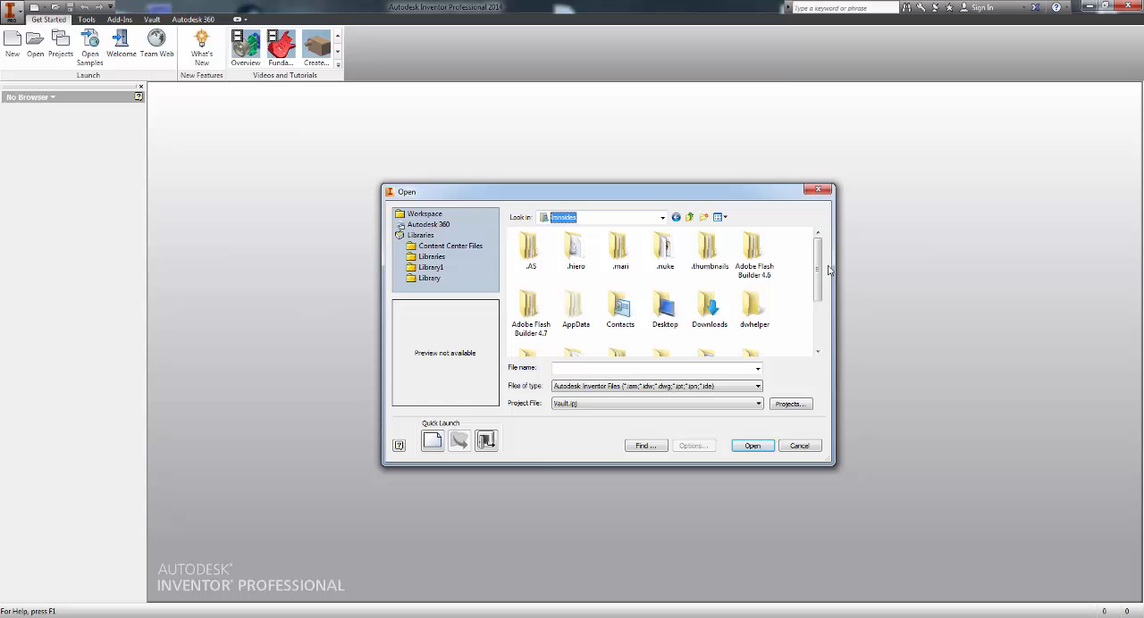
{"action": "left_click_drag", "start_coordinate": [817, 268], "coordinate": [816, 304]}
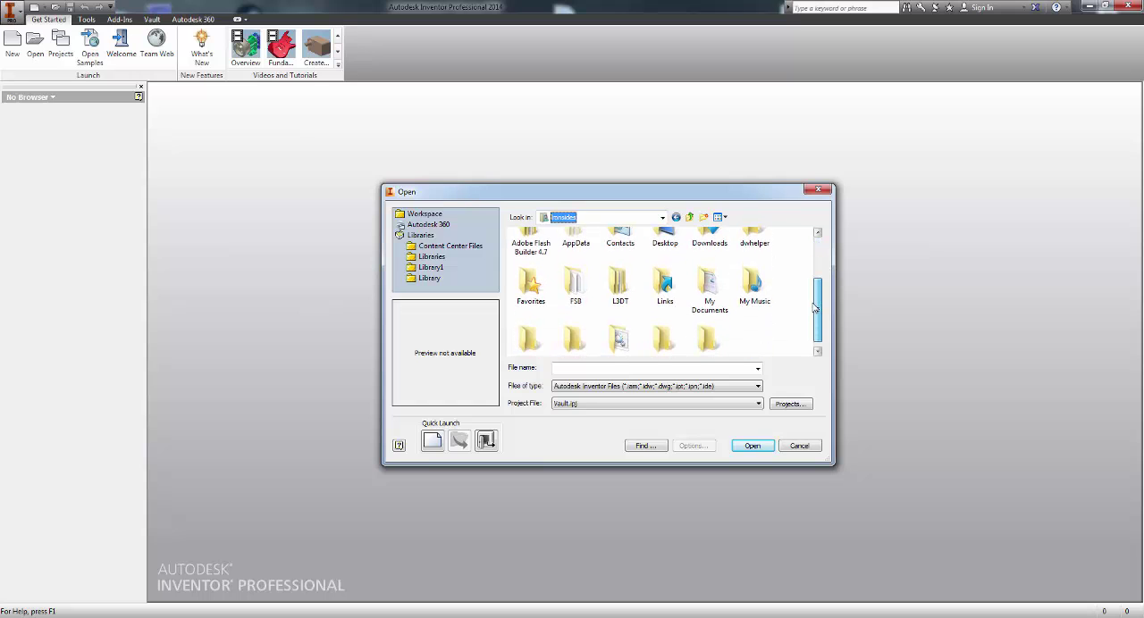
{"action": "double_click", "coordinate": [709, 308]}
{"action": "left_click_drag", "start_coordinate": [817, 243], "coordinate": [817, 290]}
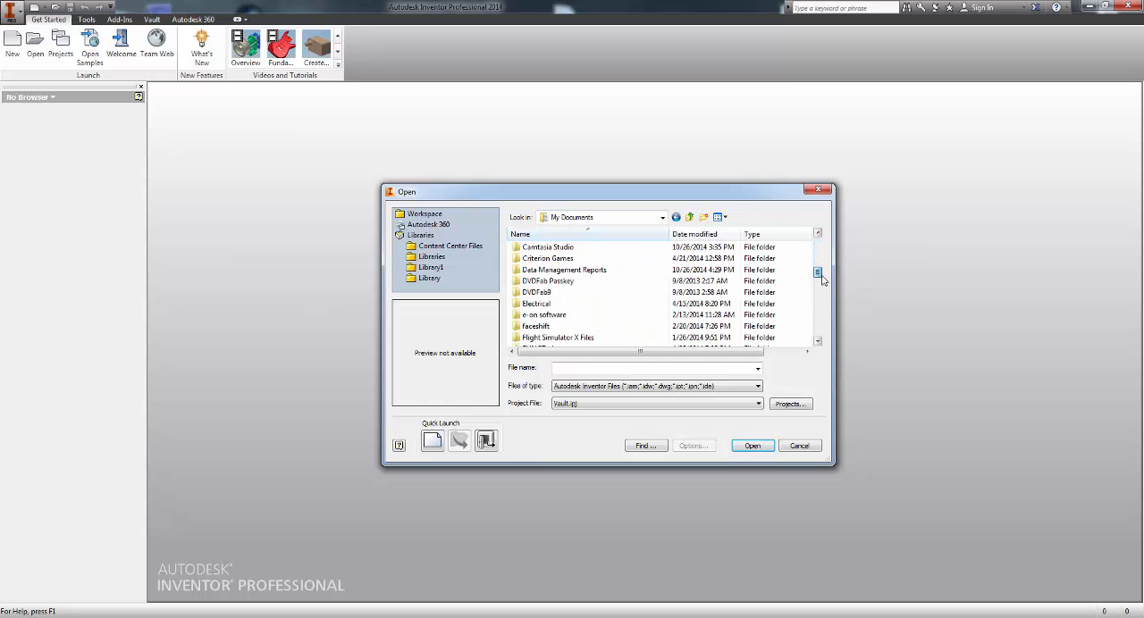
{"action": "double_click", "coordinate": [535, 280]}
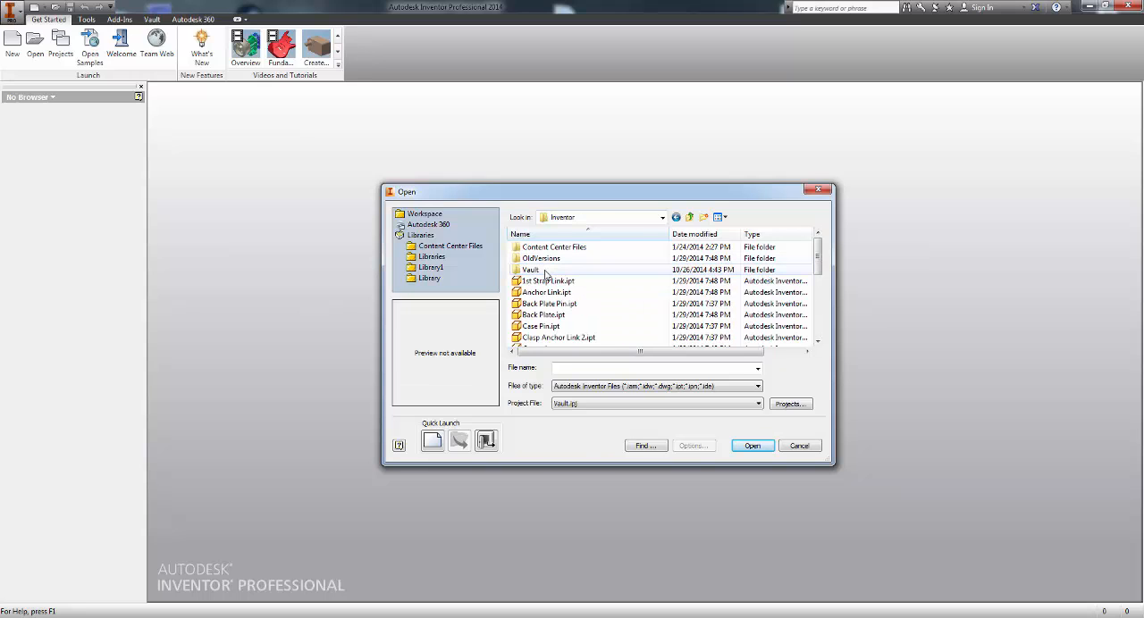
{"action": "double_click", "coordinate": [530, 270]}
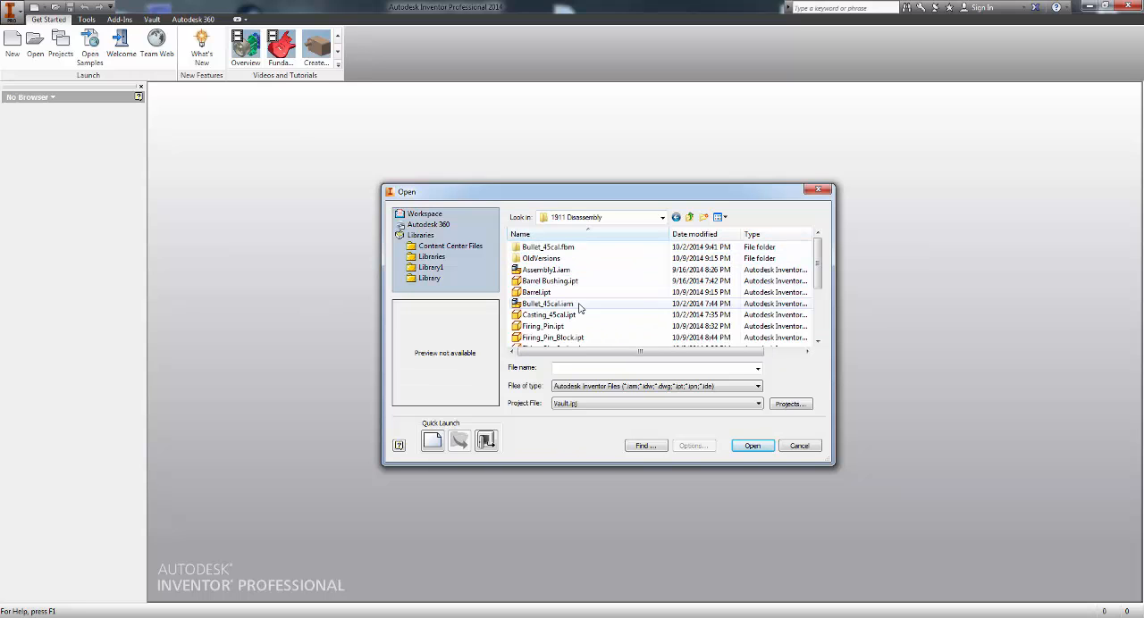
{"action": "double_click", "coordinate": [545, 270]}
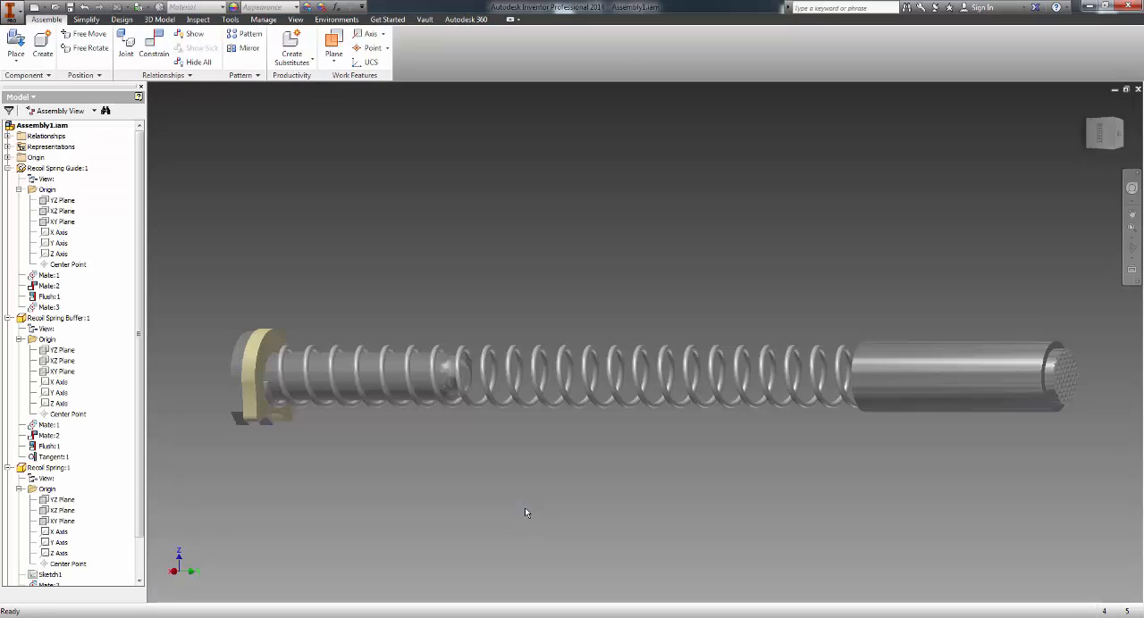
Switch the side panel to the Vault file view
{"action": "left_click", "coordinate": [20, 97]}
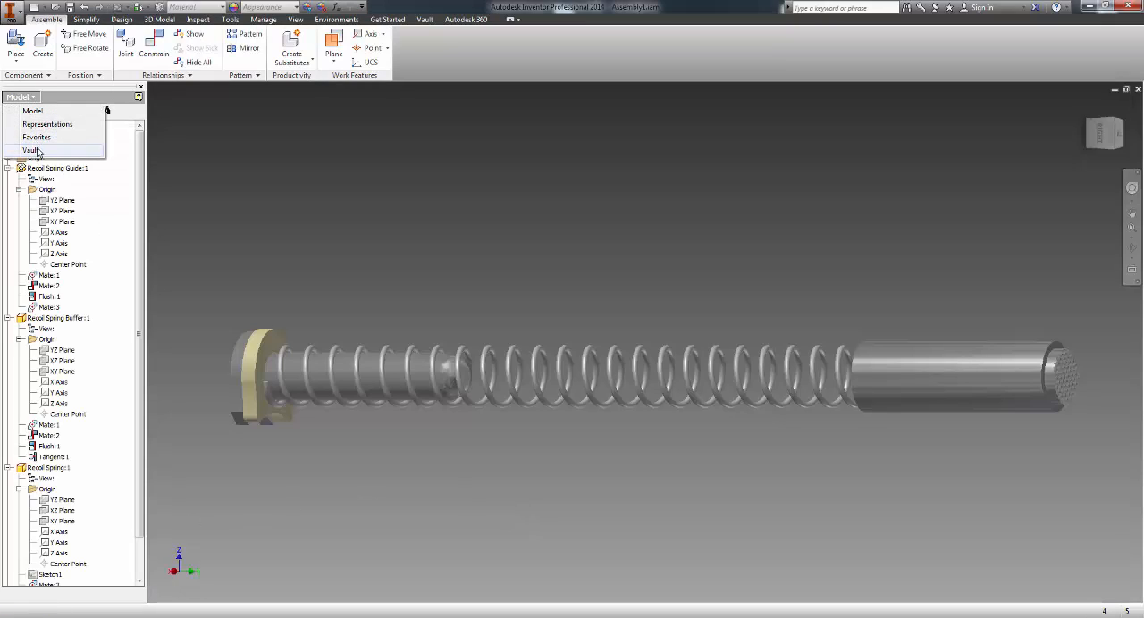
{"action": "left_click", "coordinate": [12, 148]}
Save and check Assembly1.iam with its recoil spring parts into $/1911/1911 Disassembly
{"action": "right_click", "coordinate": [59, 134]}
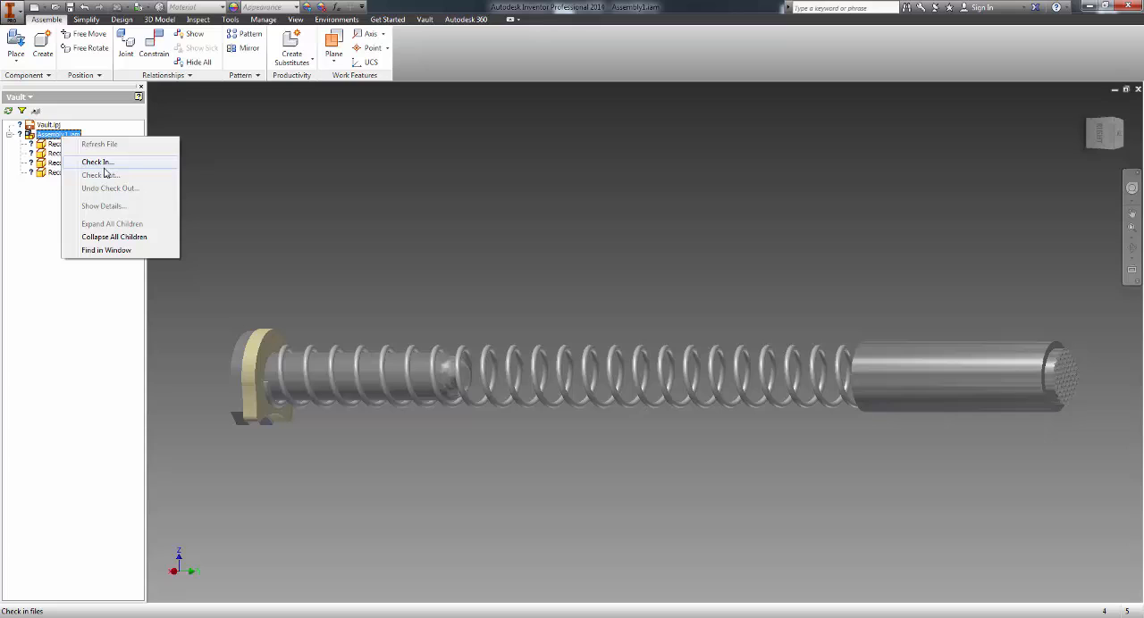
{"action": "left_click", "coordinate": [96, 162]}
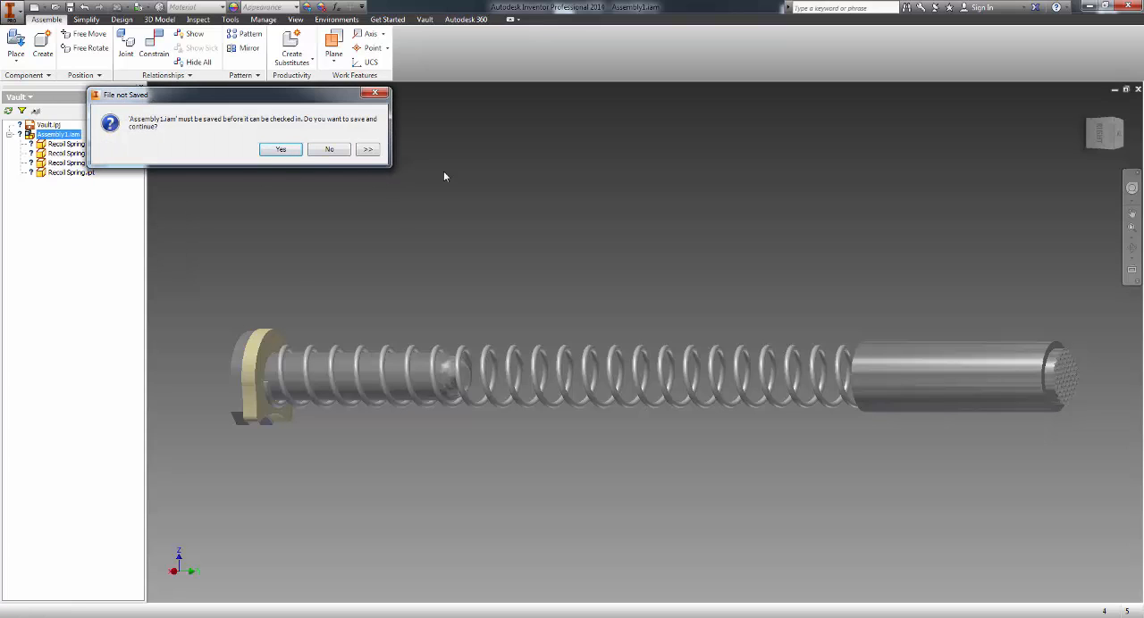
{"action": "left_click", "coordinate": [279, 150]}
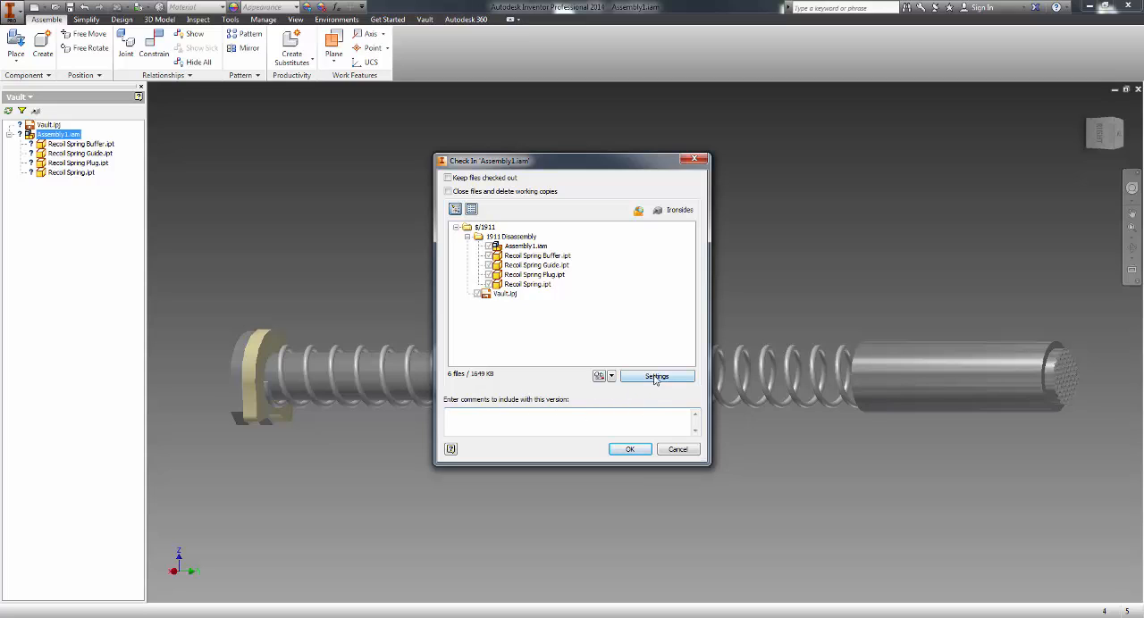
{"action": "left_click", "coordinate": [630, 450]}
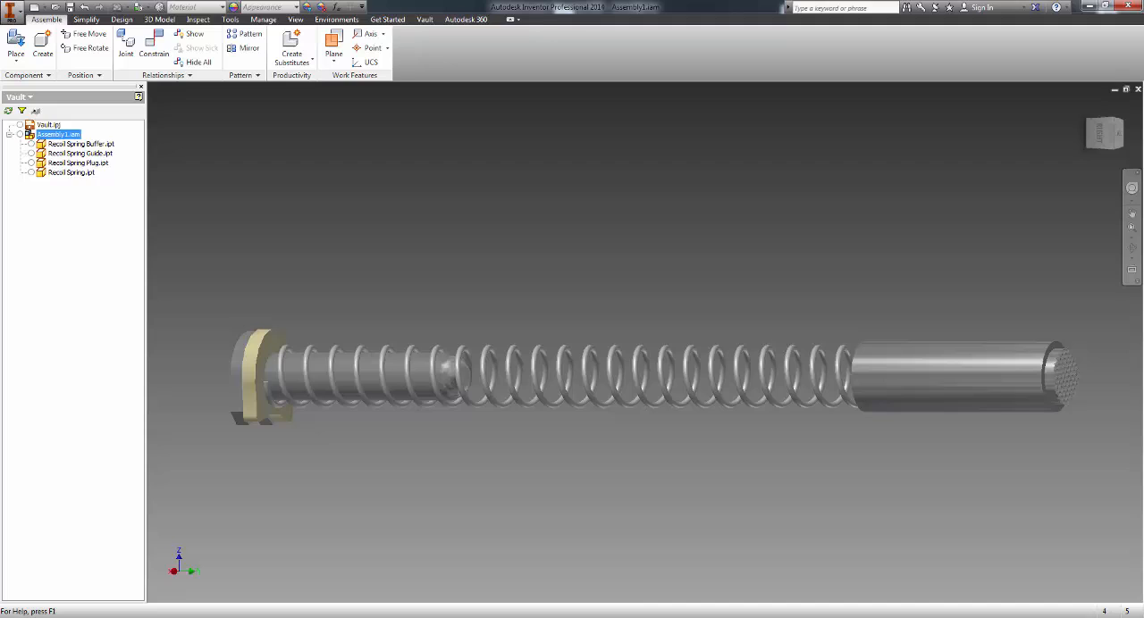
In Vault Basic, refresh and browse to 1911 > 1911 Disassembly to list the checked-in files
{"action": "key", "text": "alt+Tab"}
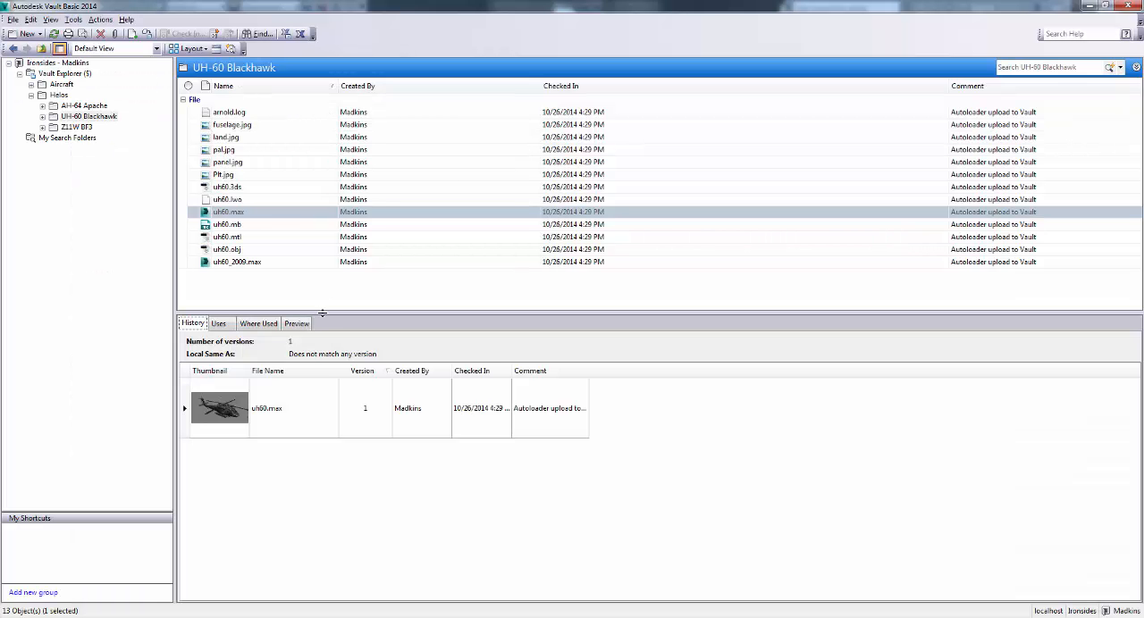
{"action": "left_click", "coordinate": [63, 73]}
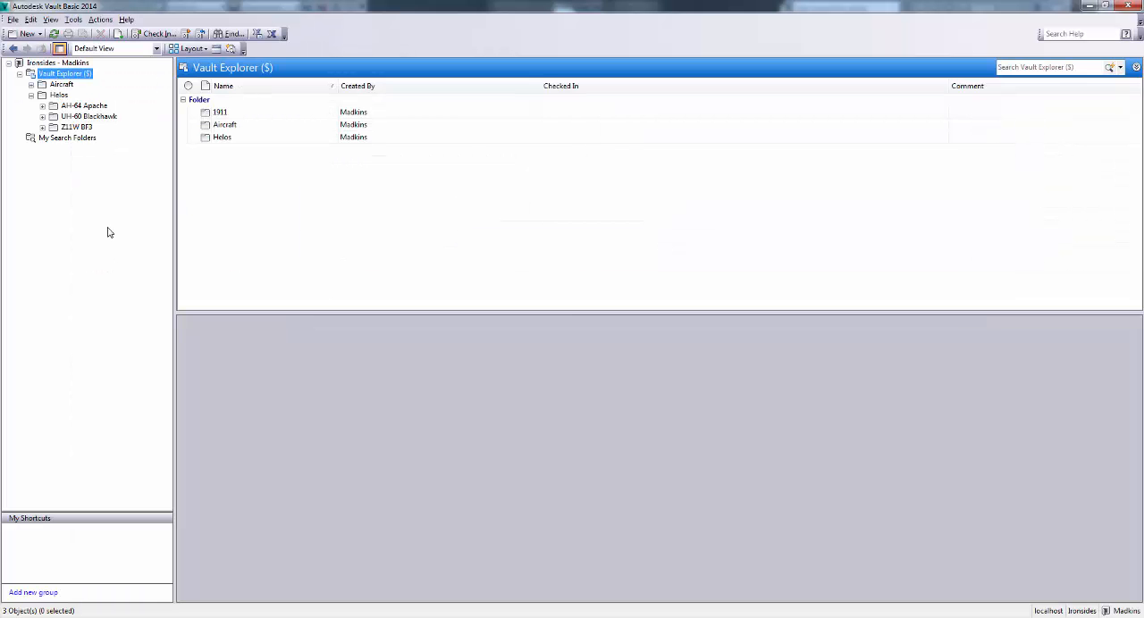
{"action": "left_click", "coordinate": [54, 34]}
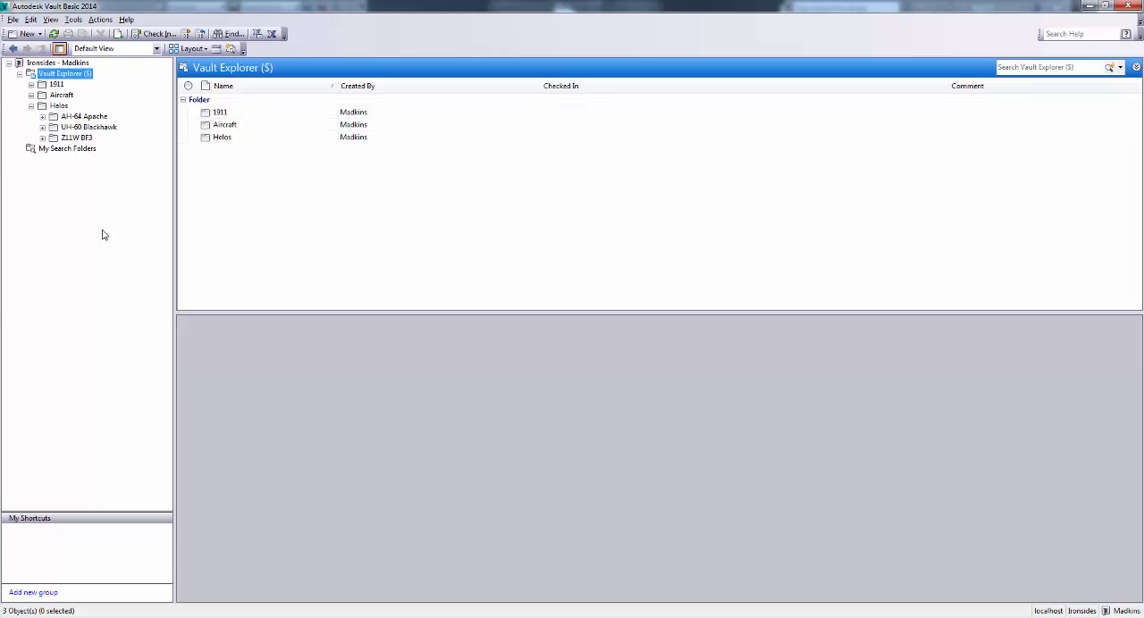
{"action": "left_click", "coordinate": [32, 106]}
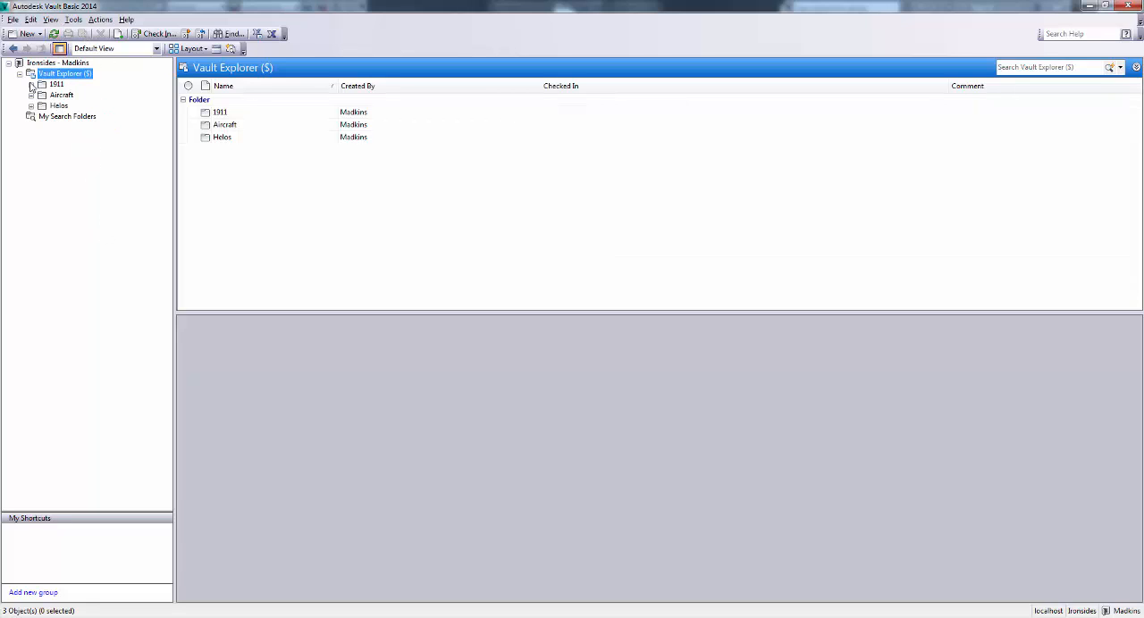
{"action": "left_click", "coordinate": [31, 84]}
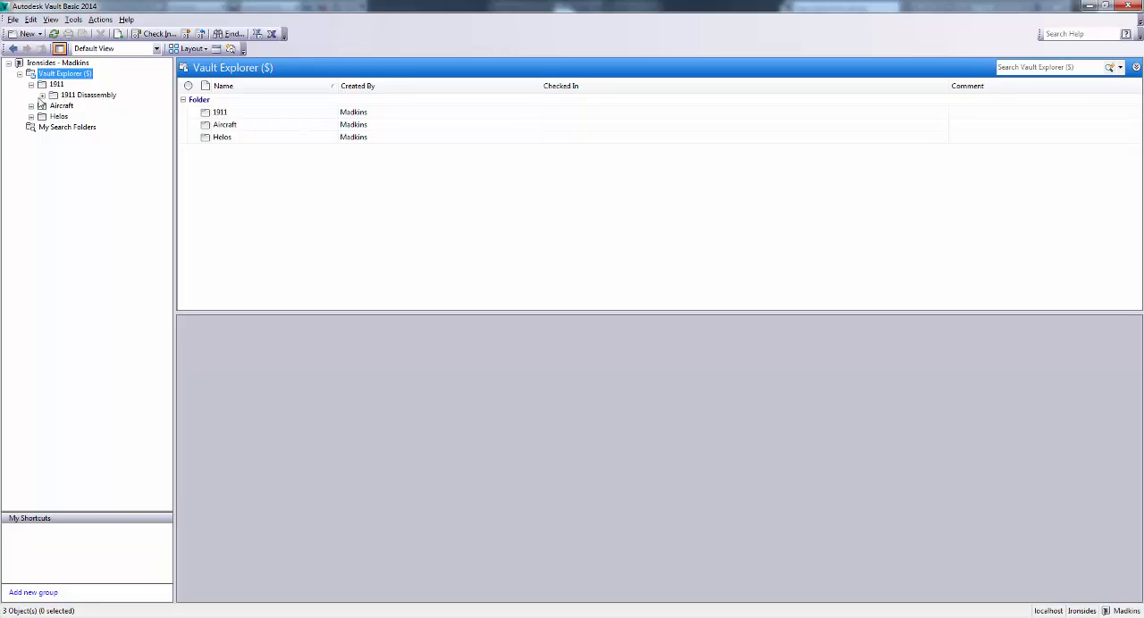
{"action": "left_click", "coordinate": [87, 95]}
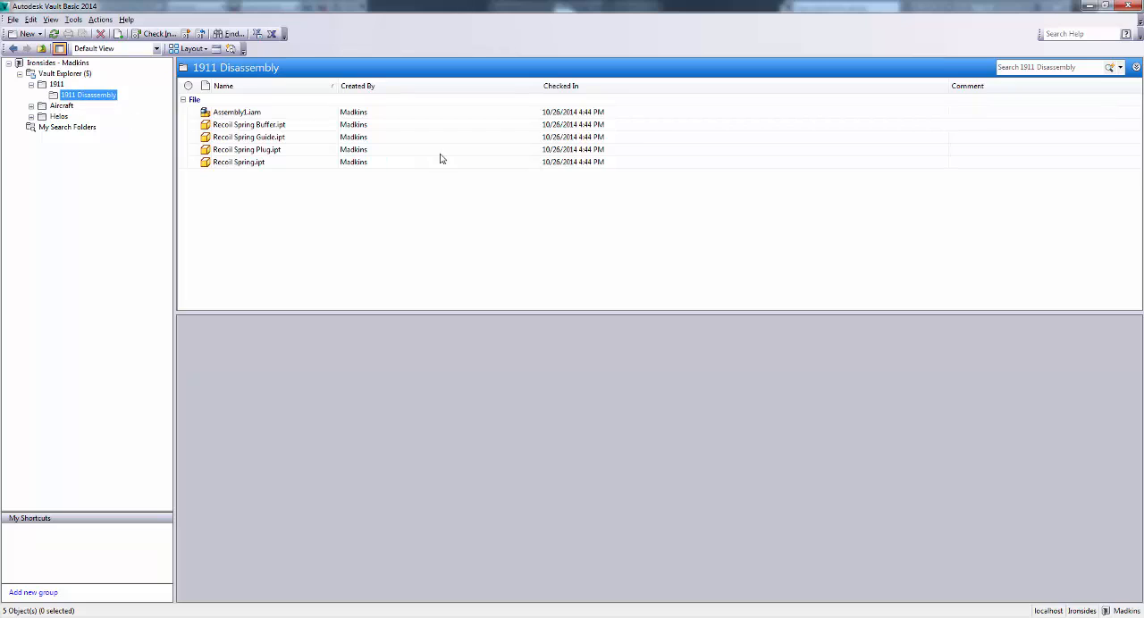
Inspect the assembly and Recoil Spring parts' History, Where Used, Uses and Preview
{"action": "left_click", "coordinate": [268, 112]}
{"action": "left_click", "coordinate": [298, 125]}
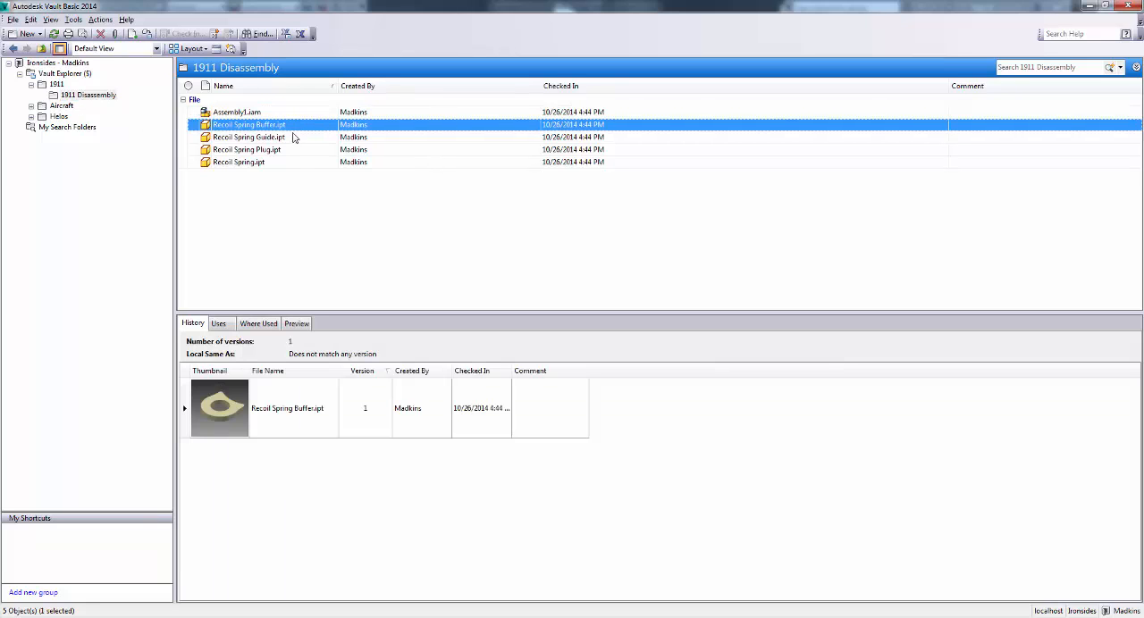
{"action": "left_click", "coordinate": [291, 150]}
{"action": "left_click", "coordinate": [268, 163]}
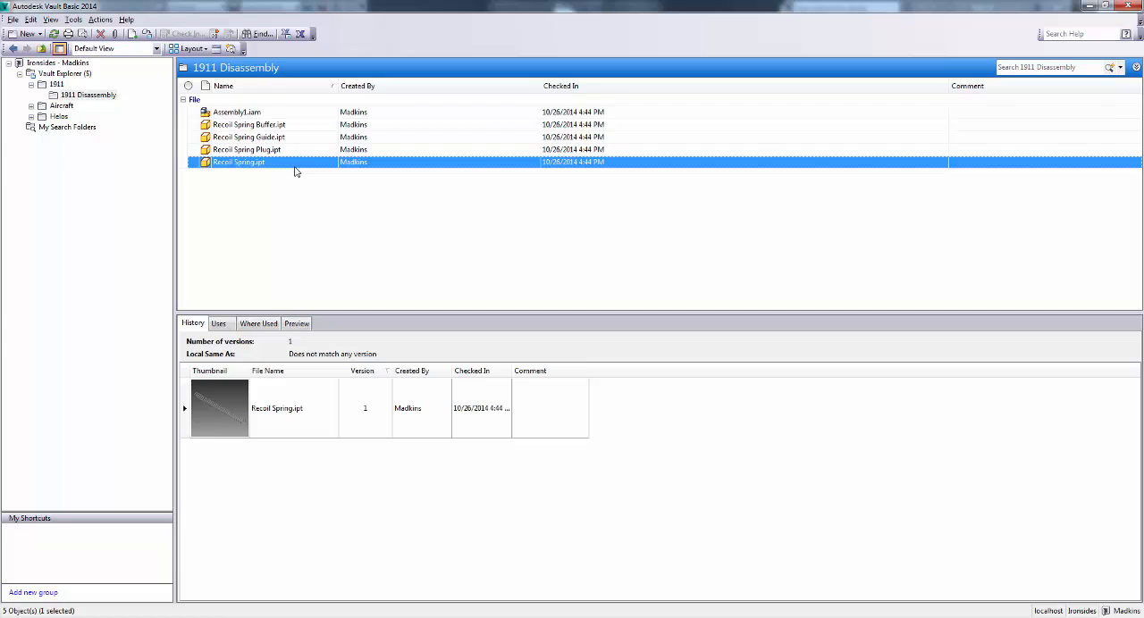
{"action": "left_click", "coordinate": [258, 324]}
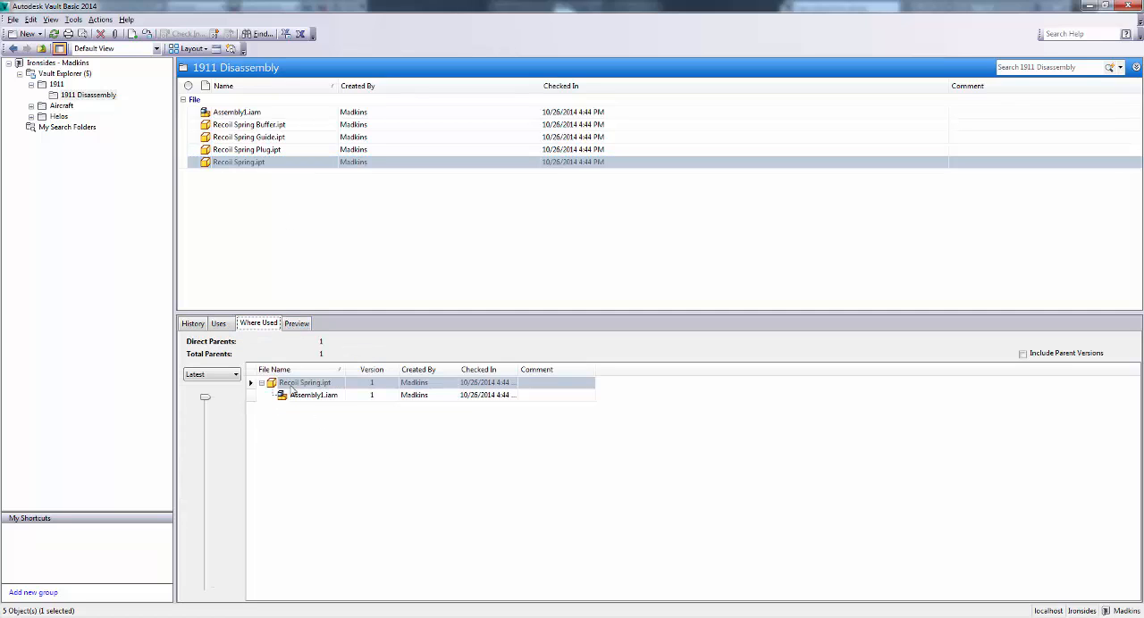
{"action": "left_click", "coordinate": [218, 324]}
{"action": "left_click", "coordinate": [297, 323]}
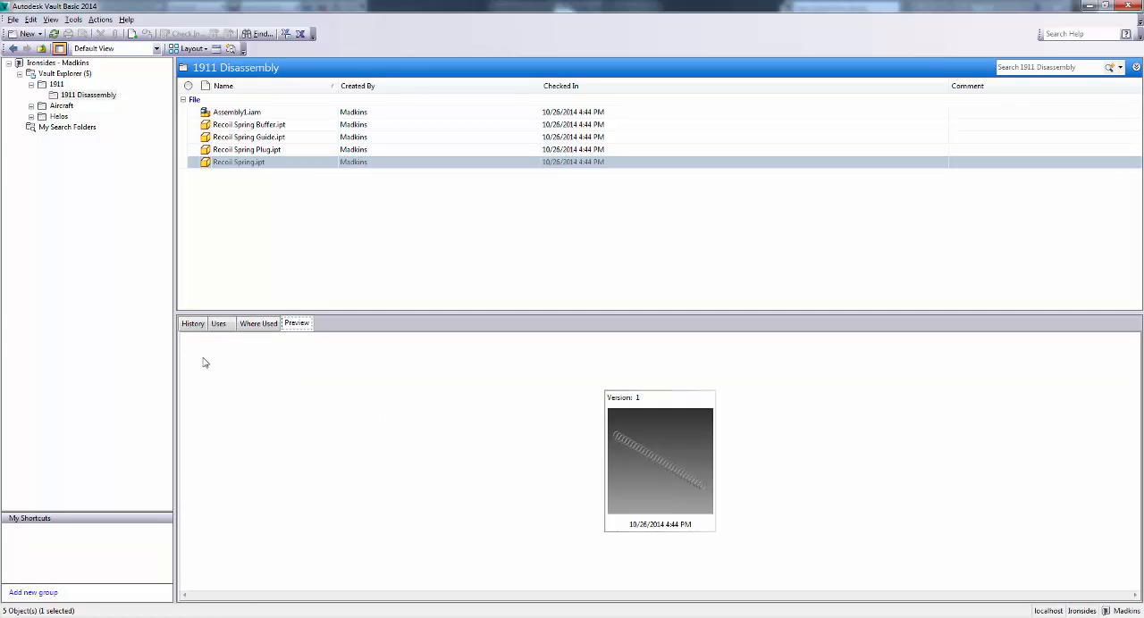
{"action": "left_click", "coordinate": [192, 323]}
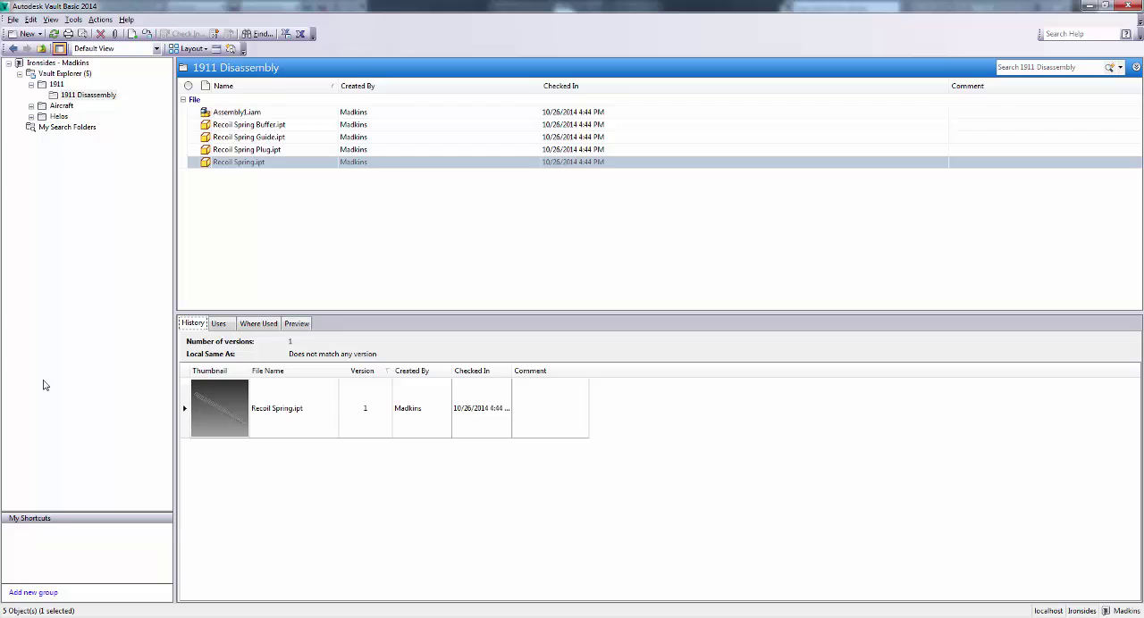
Confirm Recoil Spring's version 1 entry and minimize Vault to return to Inventor
{"action": "left_click", "coordinate": [185, 413]}
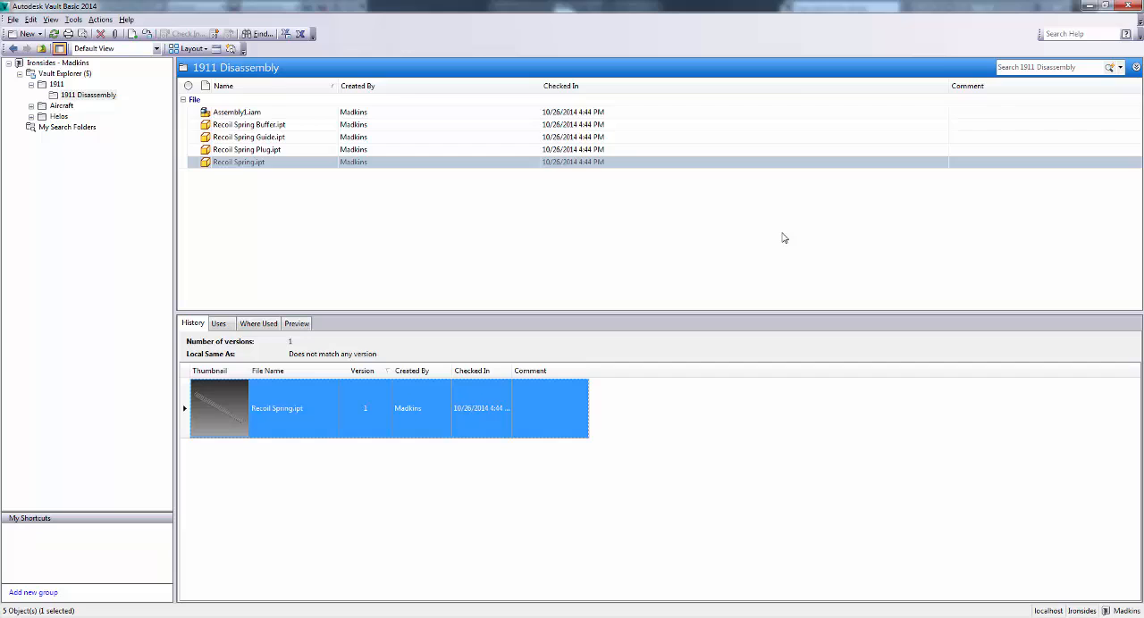
{"action": "left_click", "coordinate": [419, 254]}
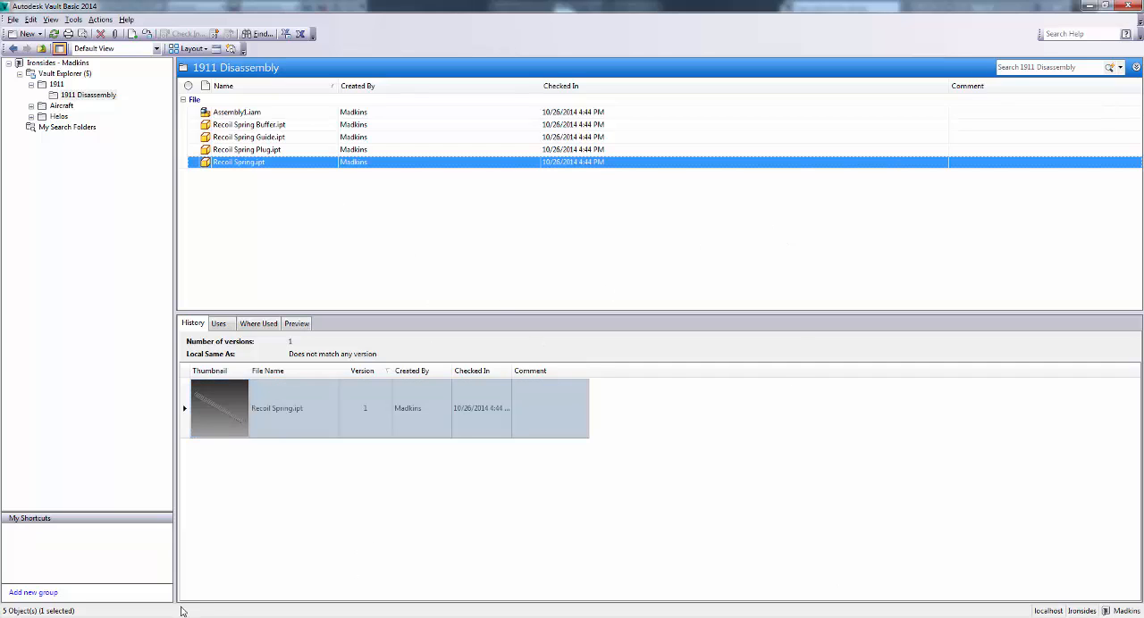
{"action": "left_click", "coordinate": [1088, 6]}
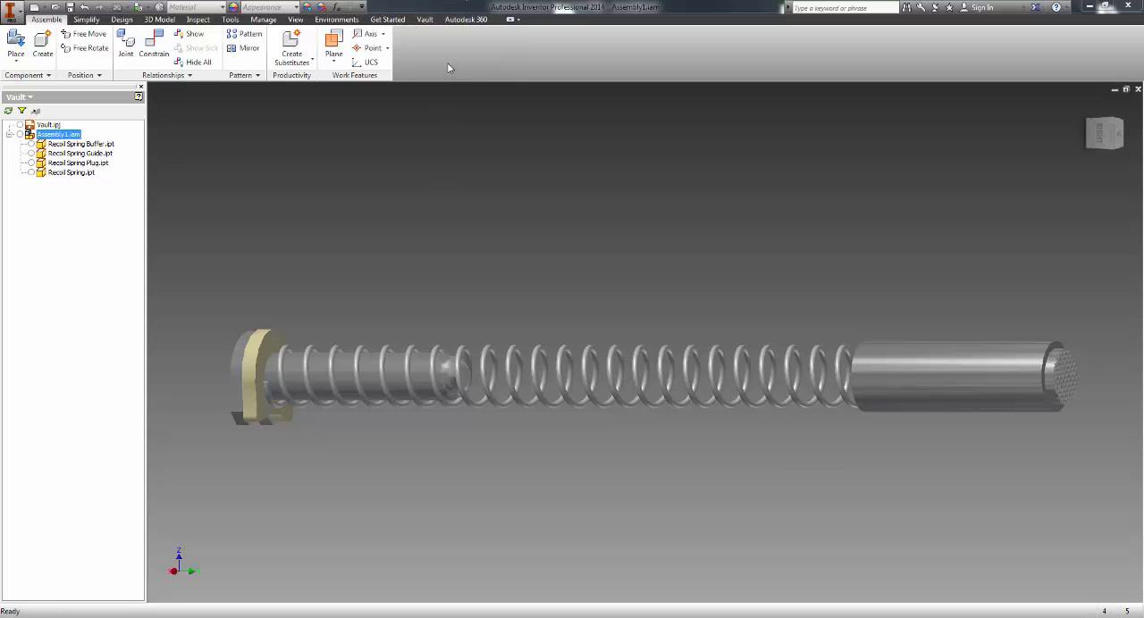
Open the Bullet_45cal.iam assembly from the 1911 Disassembly folder
{"action": "left_click", "coordinate": [56, 7]}
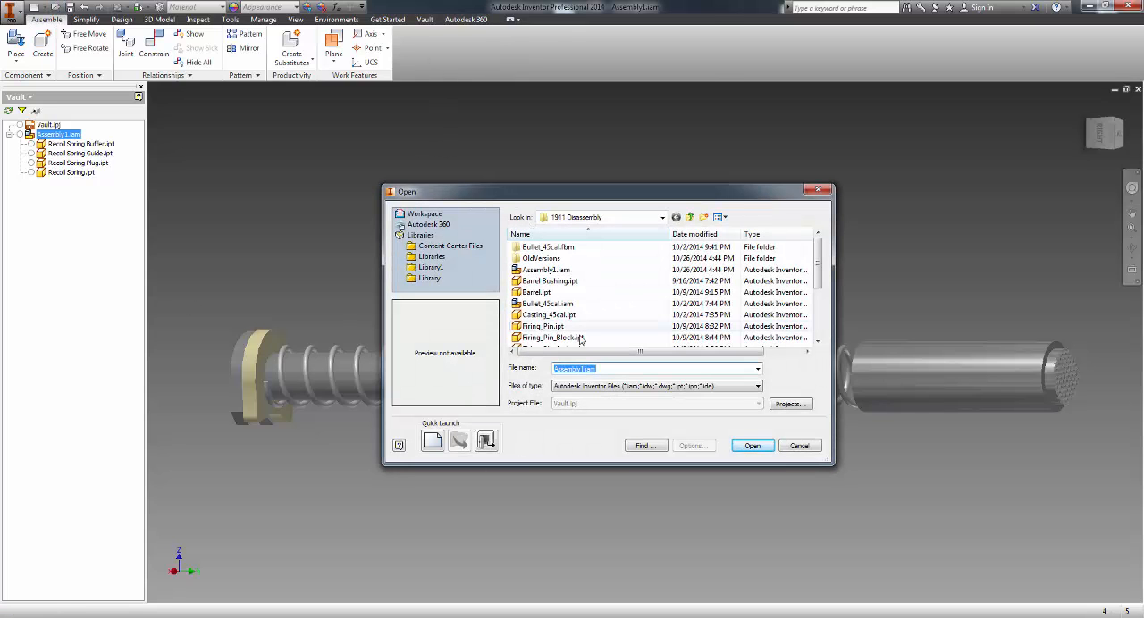
{"action": "left_click", "coordinate": [546, 304]}
{"action": "left_click", "coordinate": [752, 445]}
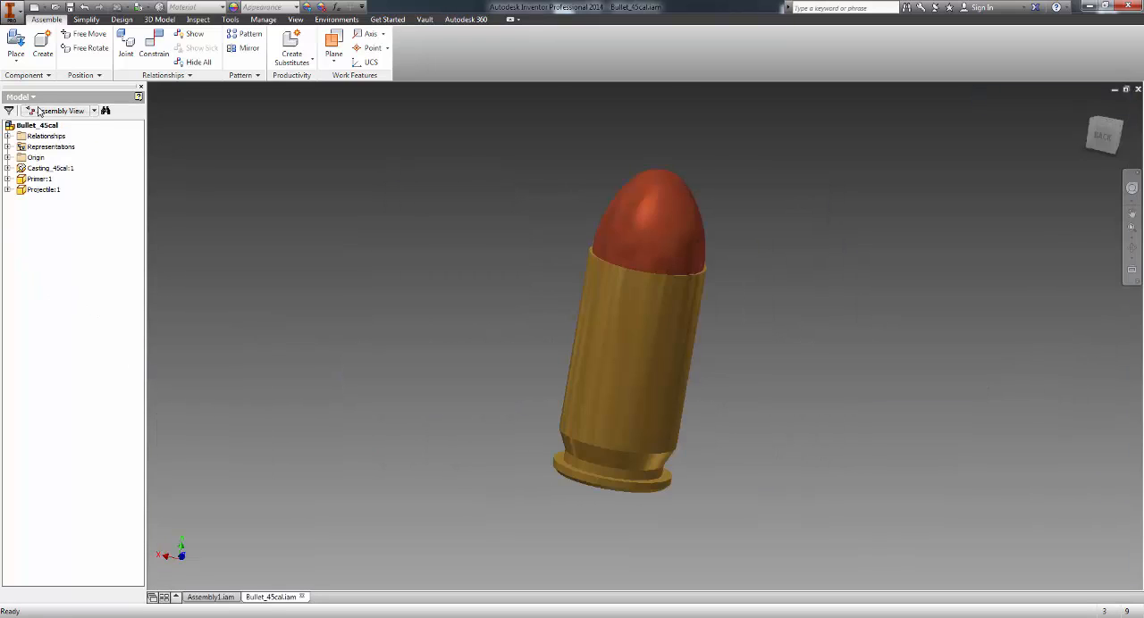
Check Bullet_45cal.iam with its casting, primer and projectile parts into the vault, saving first
{"action": "left_click", "coordinate": [20, 96]}
{"action": "left_click", "coordinate": [31, 154]}
{"action": "right_click", "coordinate": [58, 134]}
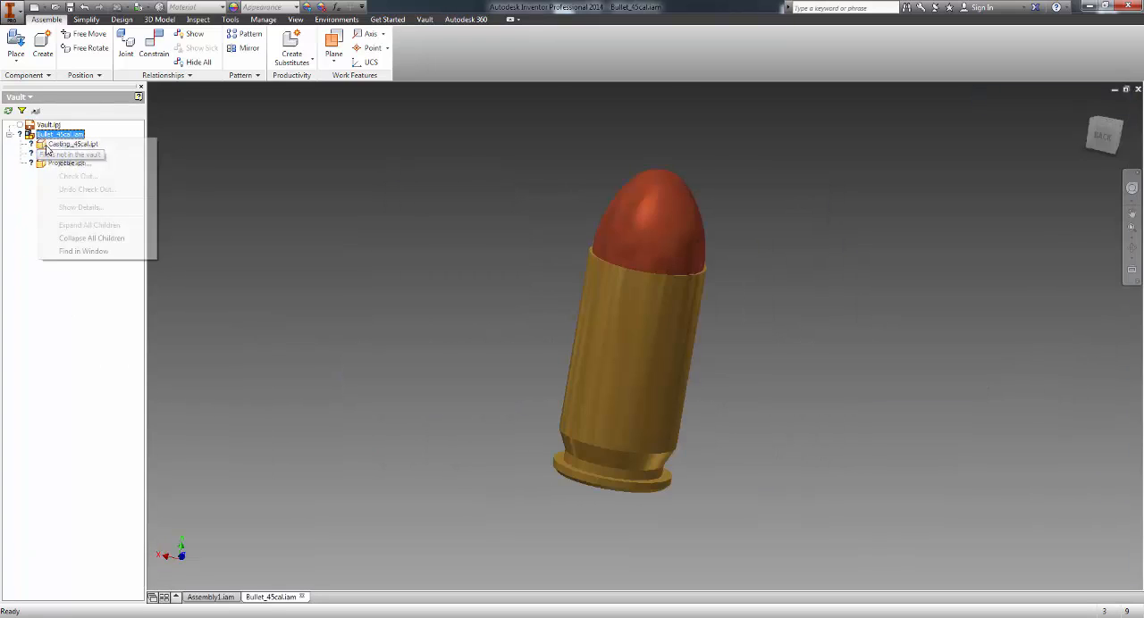
{"action": "left_click", "coordinate": [71, 156]}
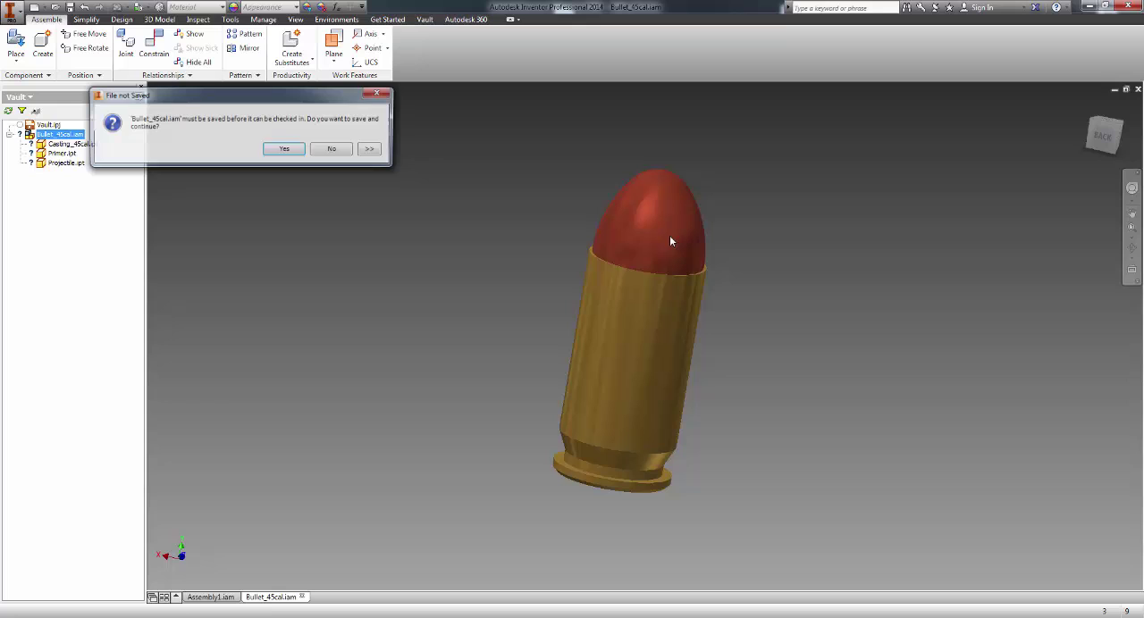
{"action": "left_click", "coordinate": [284, 149]}
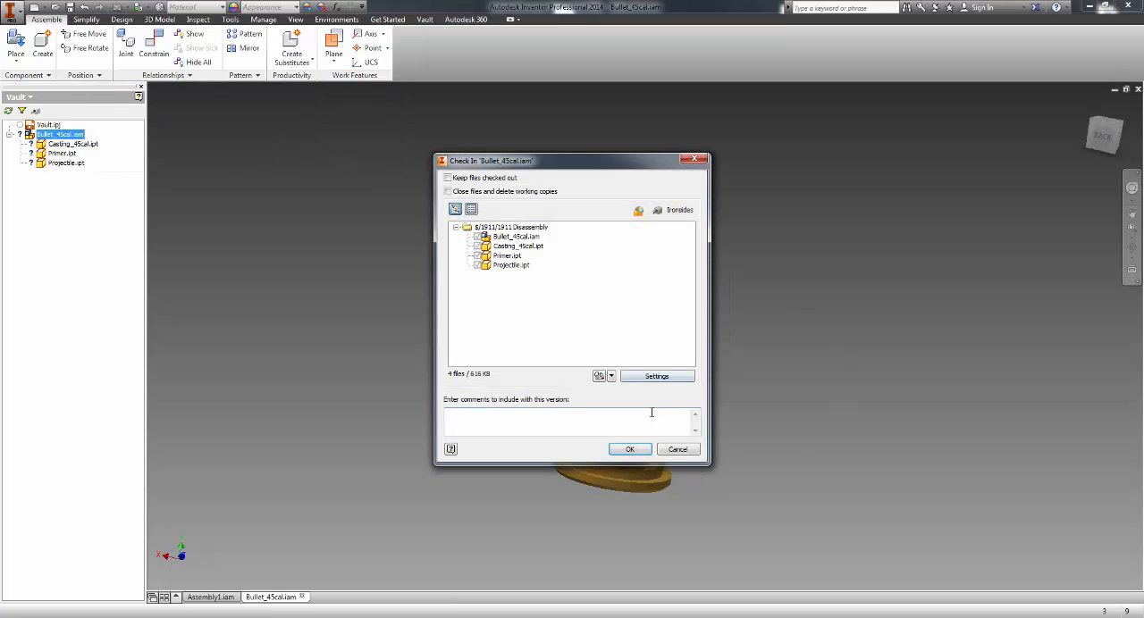
{"action": "left_click", "coordinate": [625, 438]}
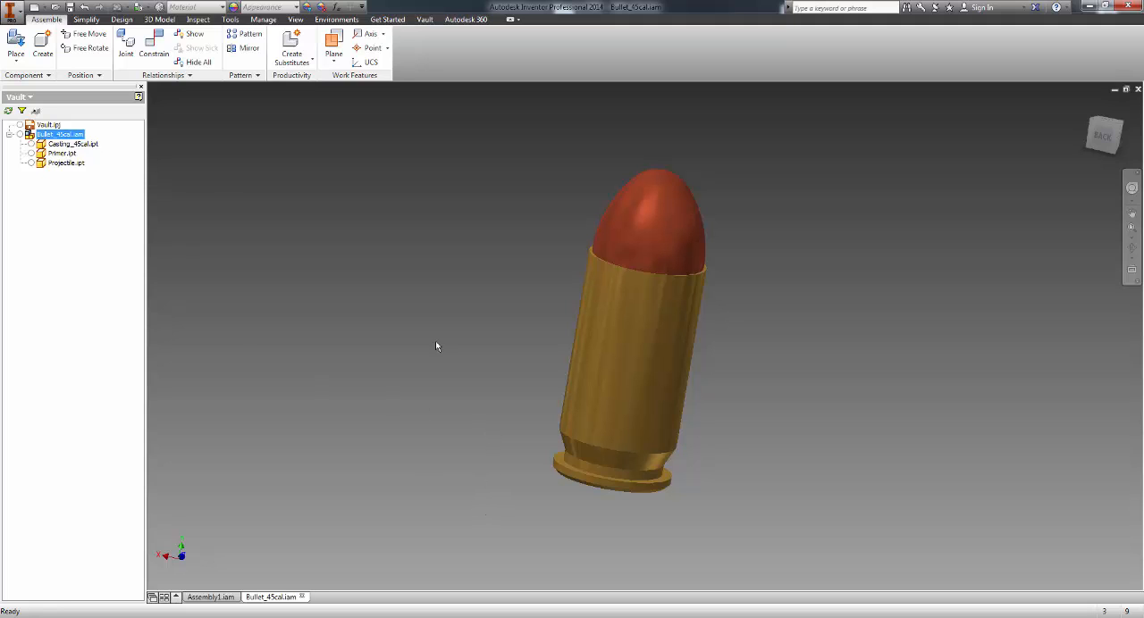
Open Barrel.ipt from the 1911 Disassembly folder
{"action": "left_click", "coordinate": [61, 8]}
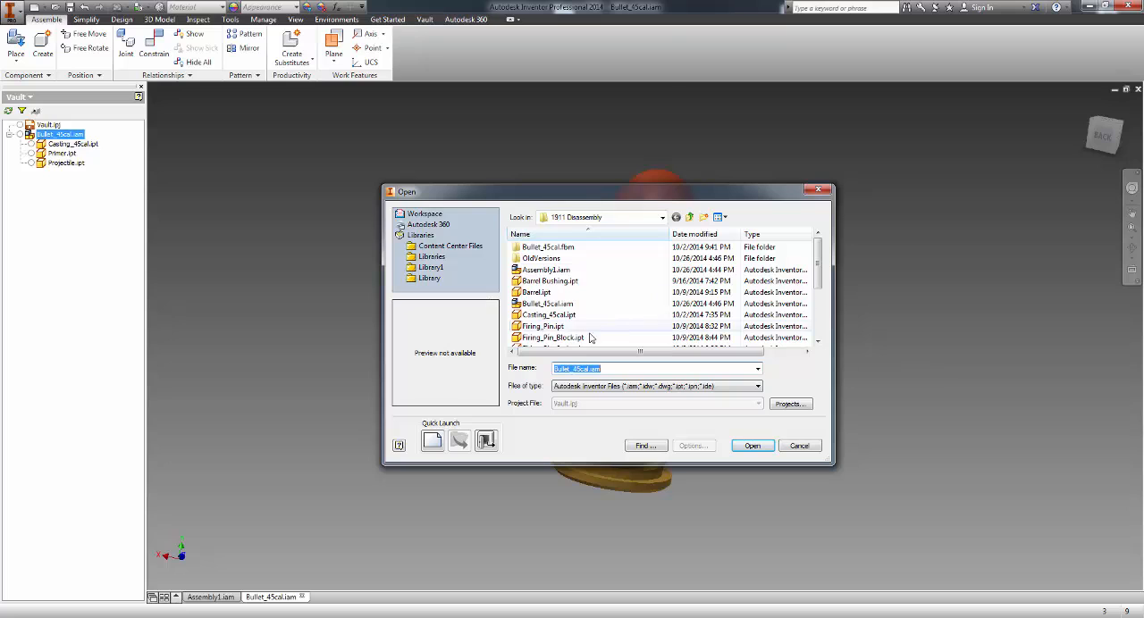
{"action": "left_click", "coordinate": [536, 292]}
{"action": "left_click", "coordinate": [752, 446]}
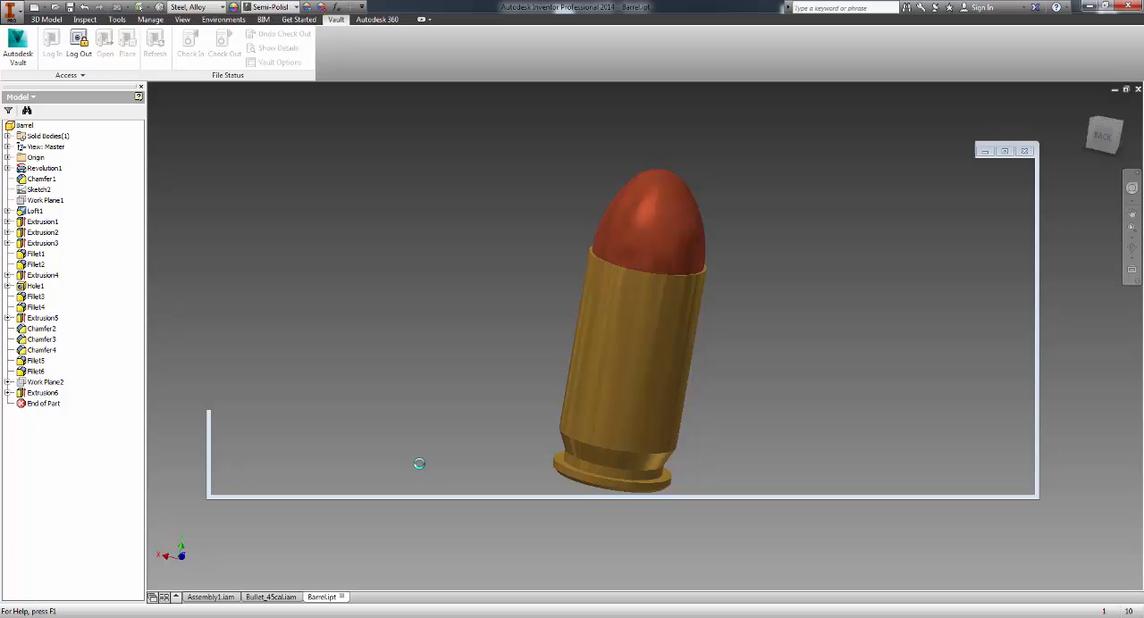
Check Barrel.ipt into the vault from the Vault browser view
{"action": "left_click", "coordinate": [33, 96]}
{"action": "left_click", "coordinate": [26, 120]}
{"action": "left_click", "coordinate": [49, 135]}
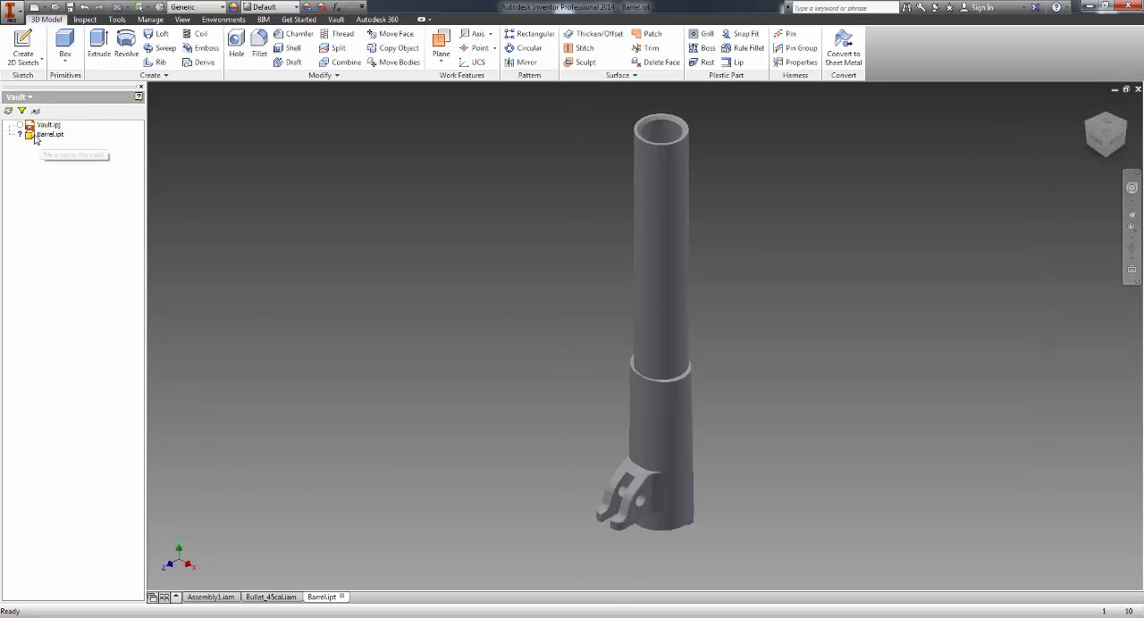
{"action": "right_click", "coordinate": [49, 135]}
{"action": "left_click", "coordinate": [62, 157]}
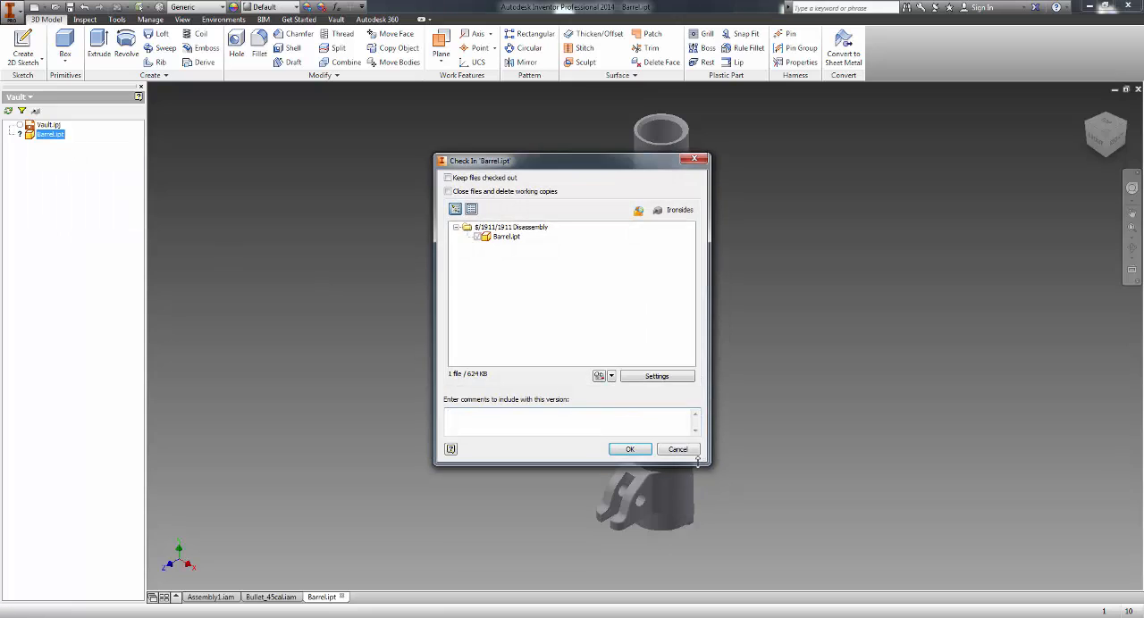
{"action": "left_click", "coordinate": [629, 449]}
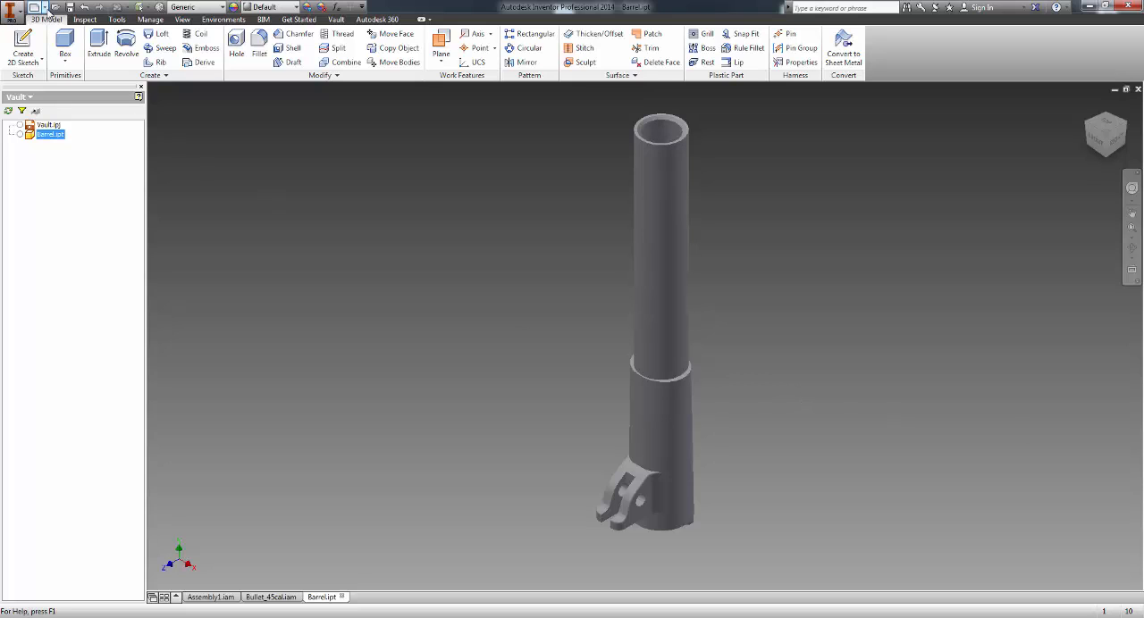
{"action": "left_click", "coordinate": [56, 7]}
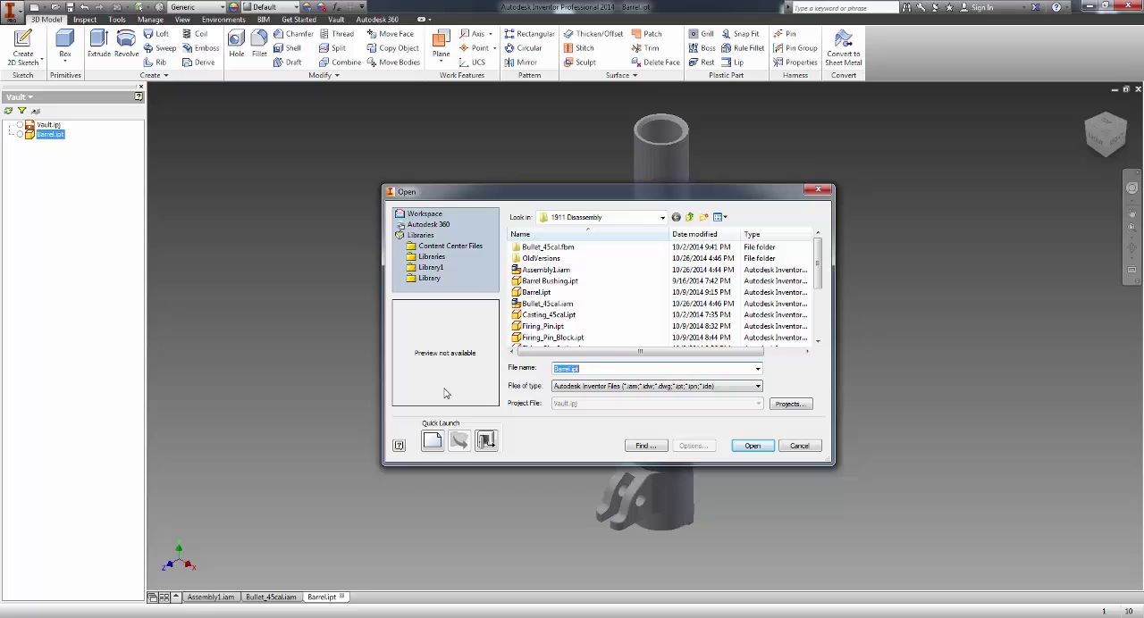
Open Barrel Bushing.ipt from the 1911 Disassembly folder
{"action": "left_click", "coordinate": [536, 292]}
{"action": "left_click", "coordinate": [549, 281]}
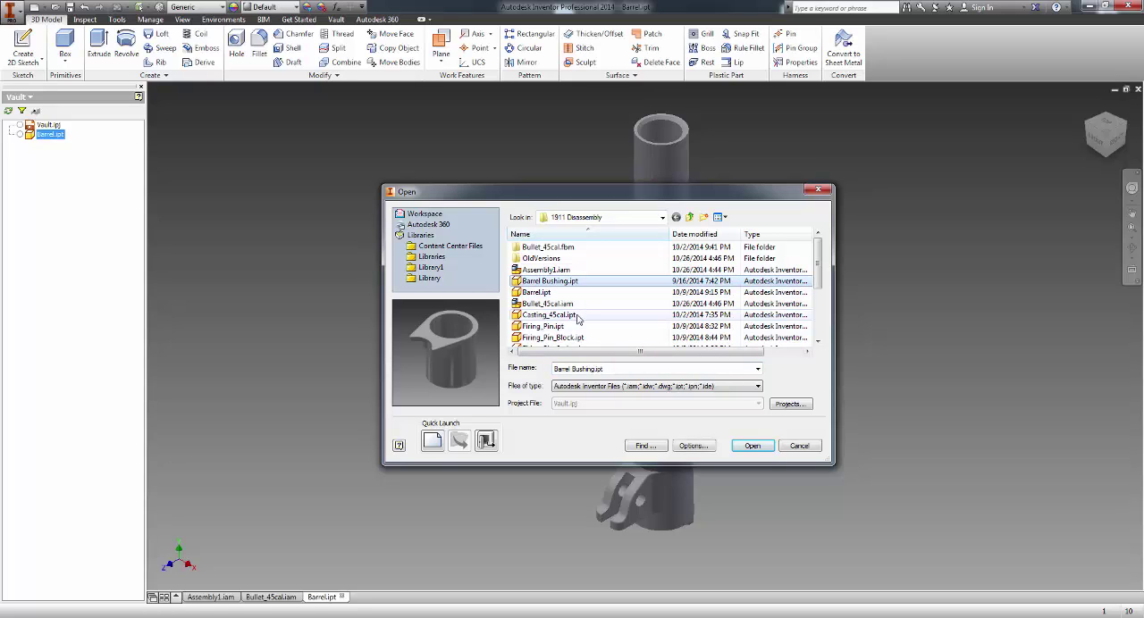
{"action": "left_click", "coordinate": [753, 446]}
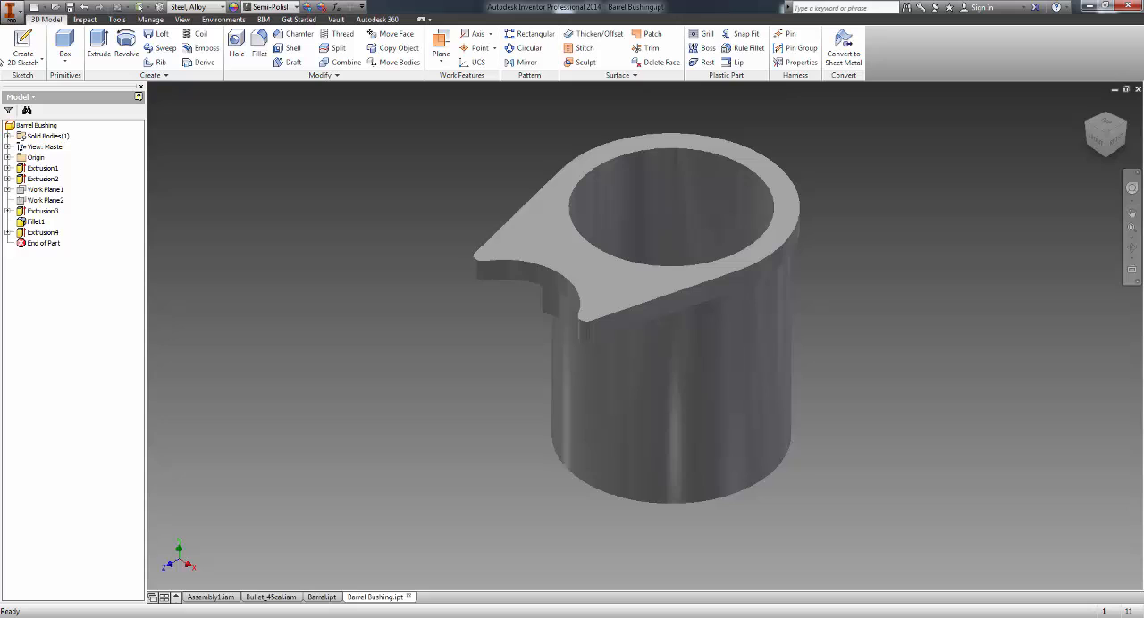
Start checking Barrel Bushing.ipt into the vault from the Vault browser view
{"action": "left_click", "coordinate": [20, 96]}
{"action": "left_click", "coordinate": [16, 122]}
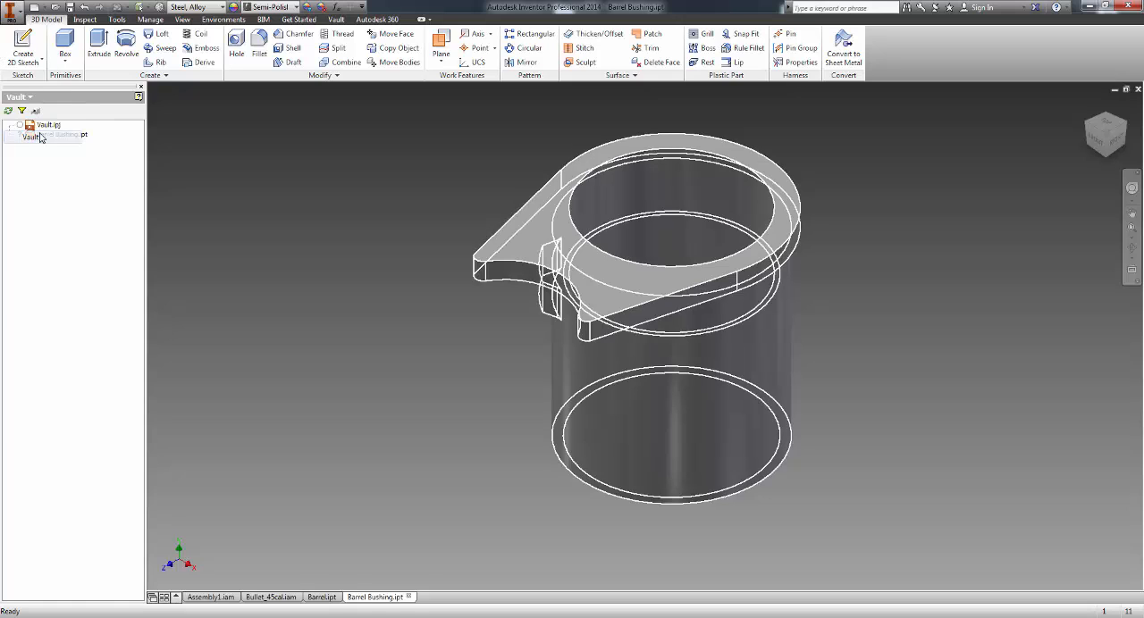
{"action": "left_click", "coordinate": [62, 134]}
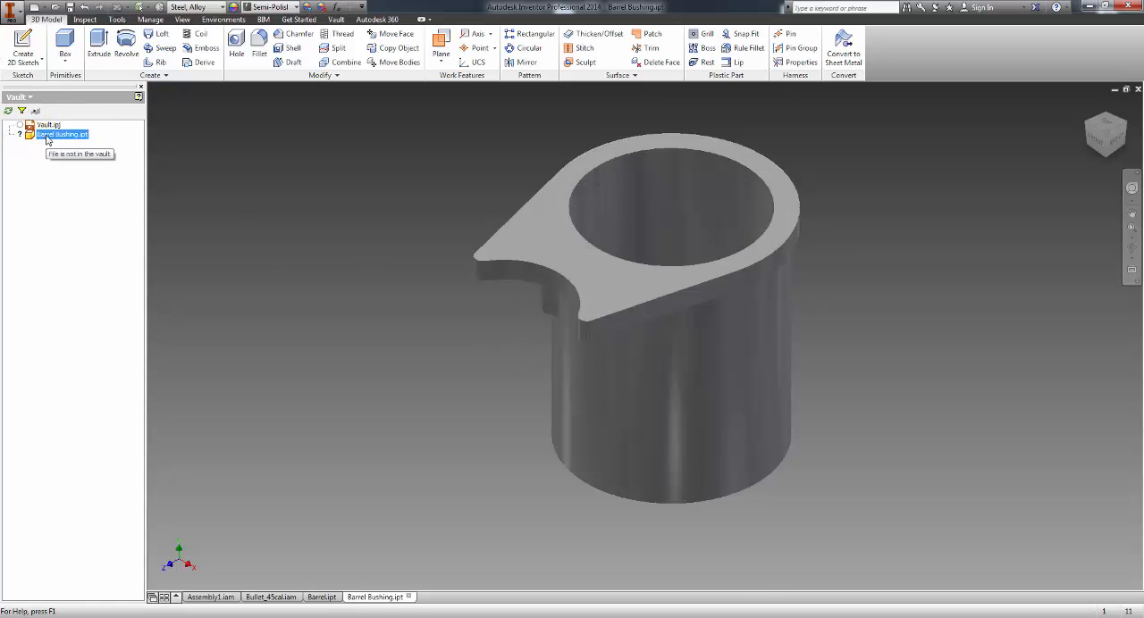
{"action": "right_click", "coordinate": [48, 140]}
{"action": "left_click", "coordinate": [85, 164]}
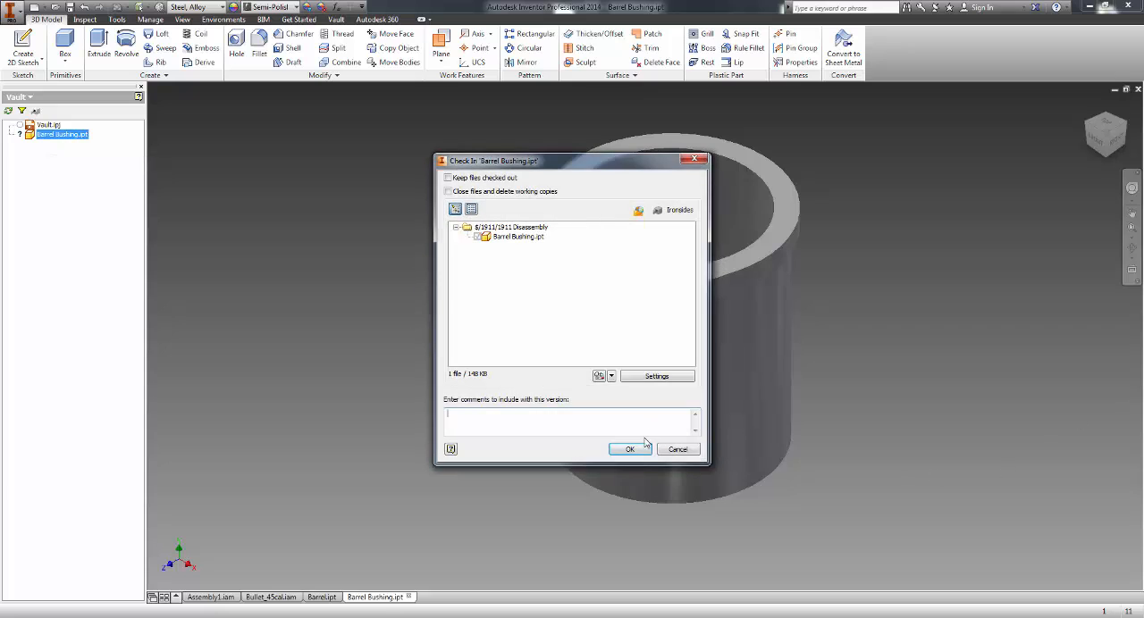